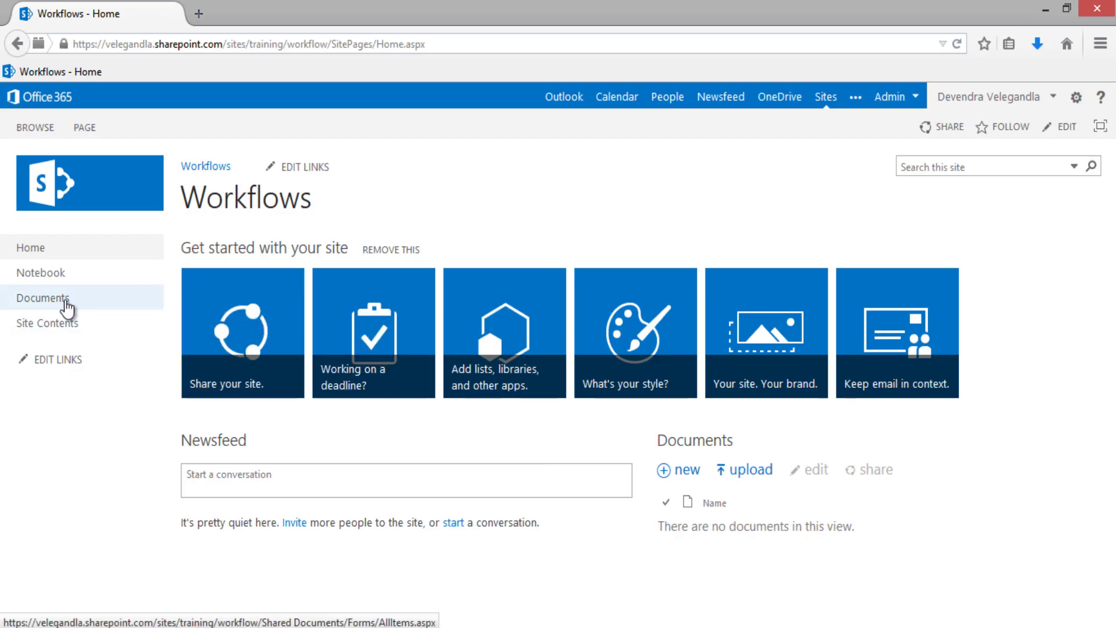
# Open the Documents library's Workflow Settings and show workflows for the Document content type.
pyautogui.click(61, 301)
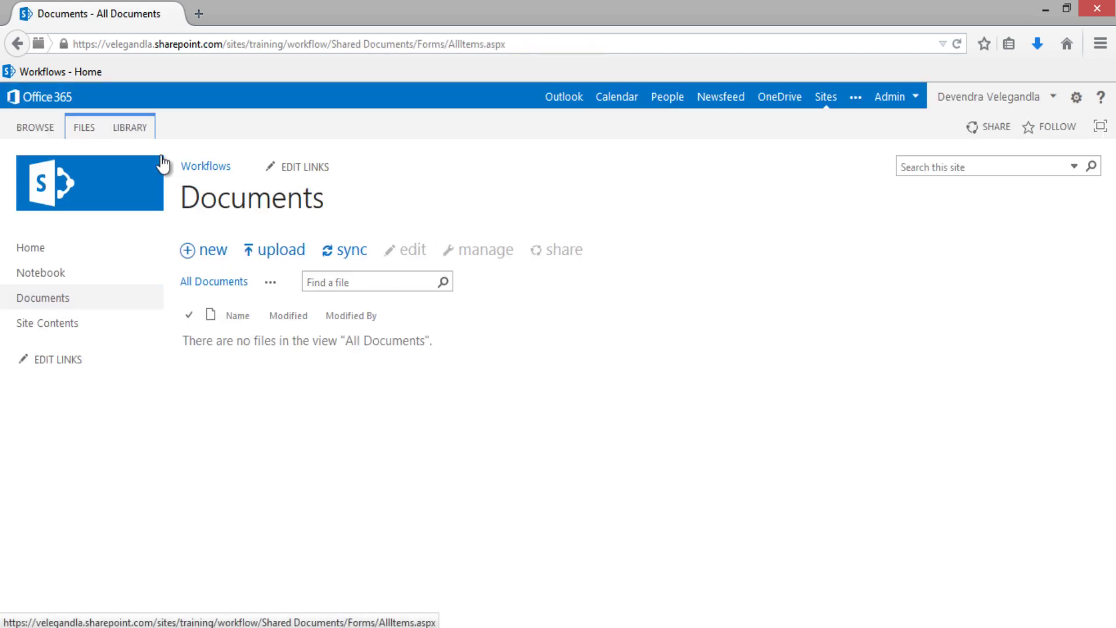
pyautogui.click(137, 128)
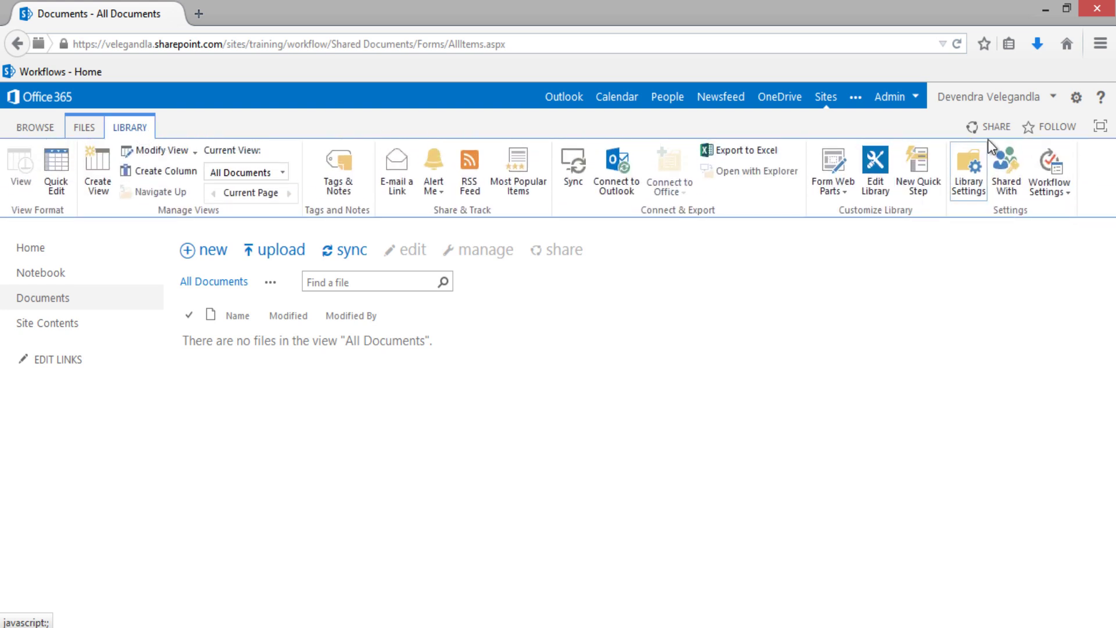
pyautogui.click(1044, 184)
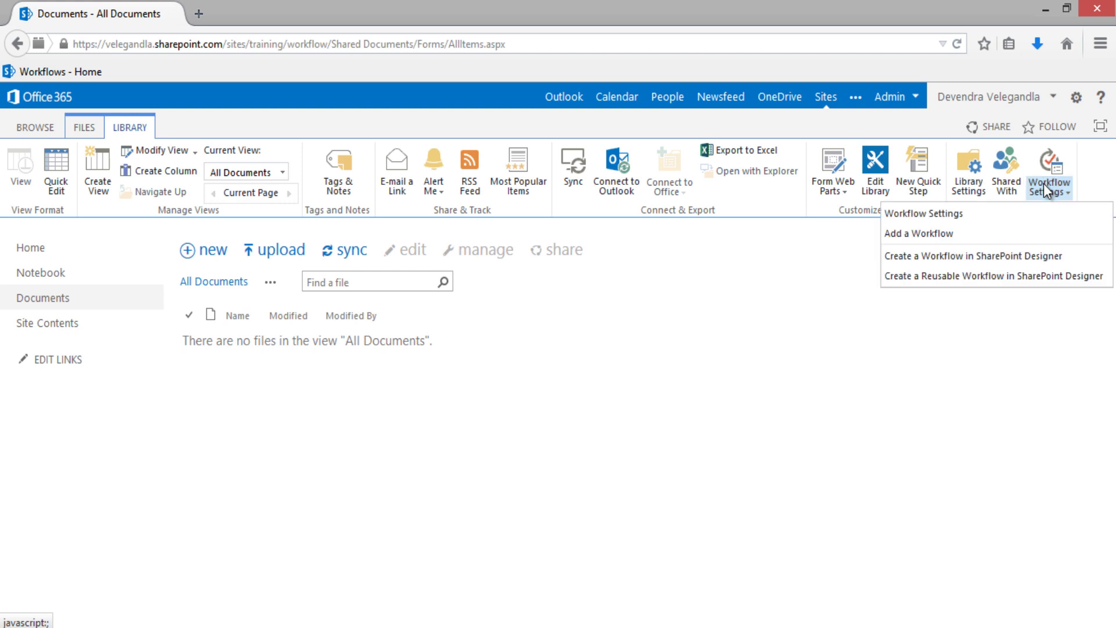
pyautogui.click(939, 219)
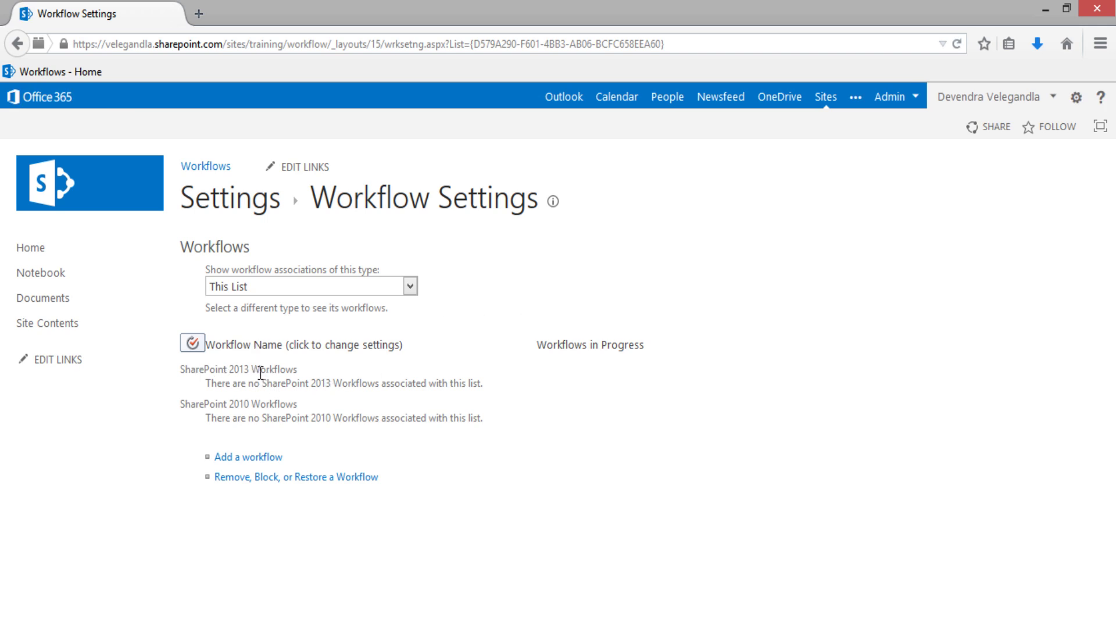
pyautogui.click(279, 289)
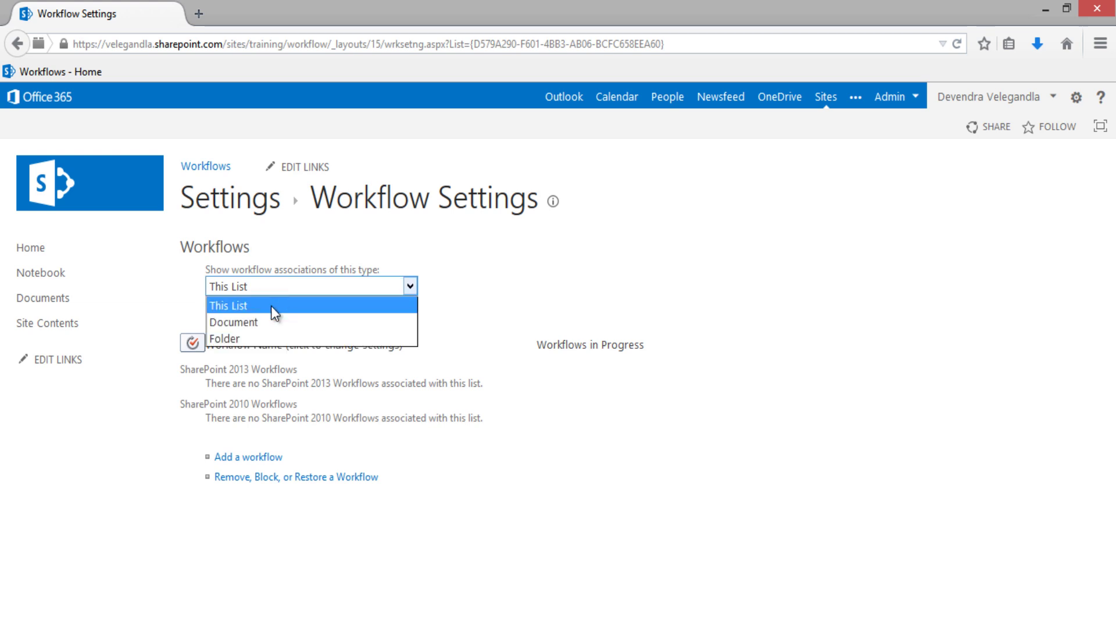
pyautogui.click(260, 322)
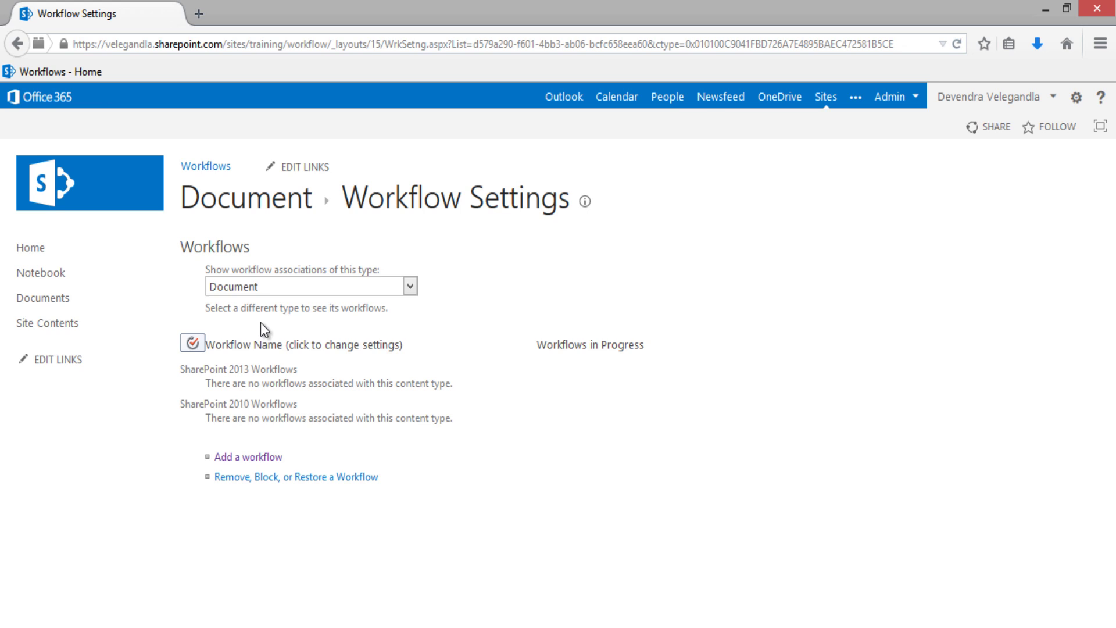
# Add an Approval - SharePoint 2010 workflow named 'Change Request Workflow'.
pyautogui.click(263, 457)
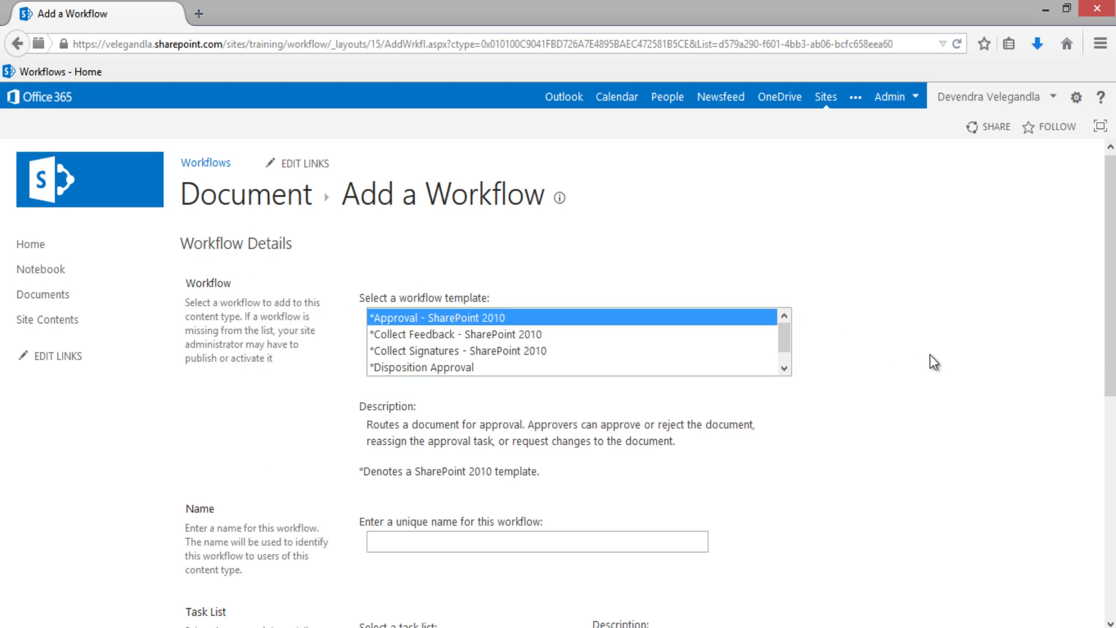
pyautogui.scroll(-3, 930, 361)
pyautogui.scroll(-1, 934, 363)
pyautogui.click(399, 394)
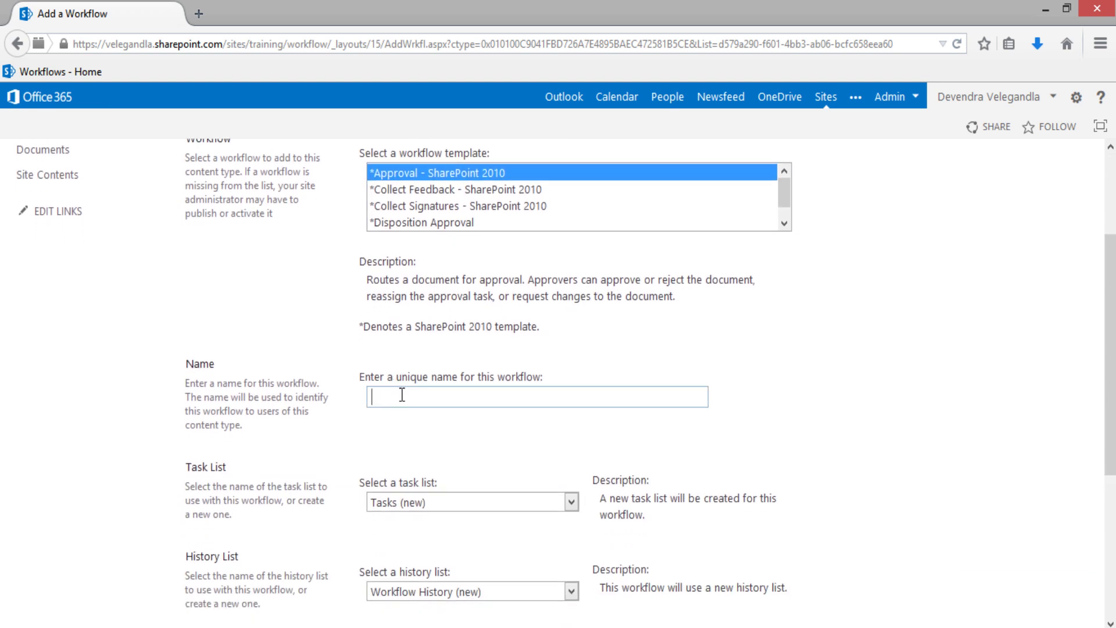
pyautogui.click(434, 418)
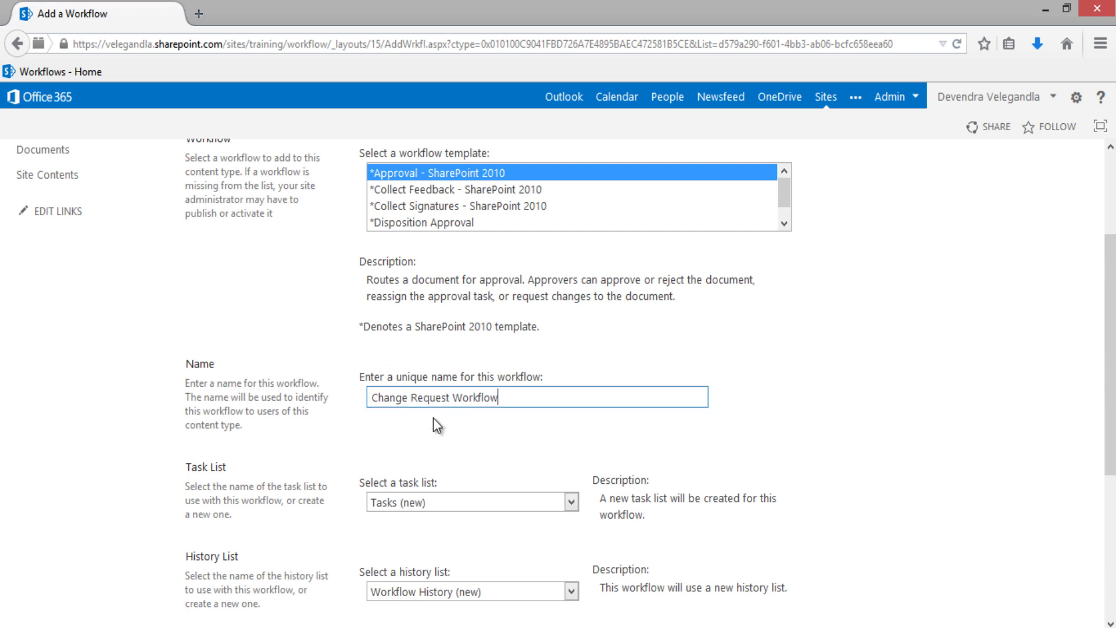
pyautogui.click(560, 426)
# Make creating a new item start the workflow, then continue to approval settings.
pyautogui.scroll(-3, 560, 427)
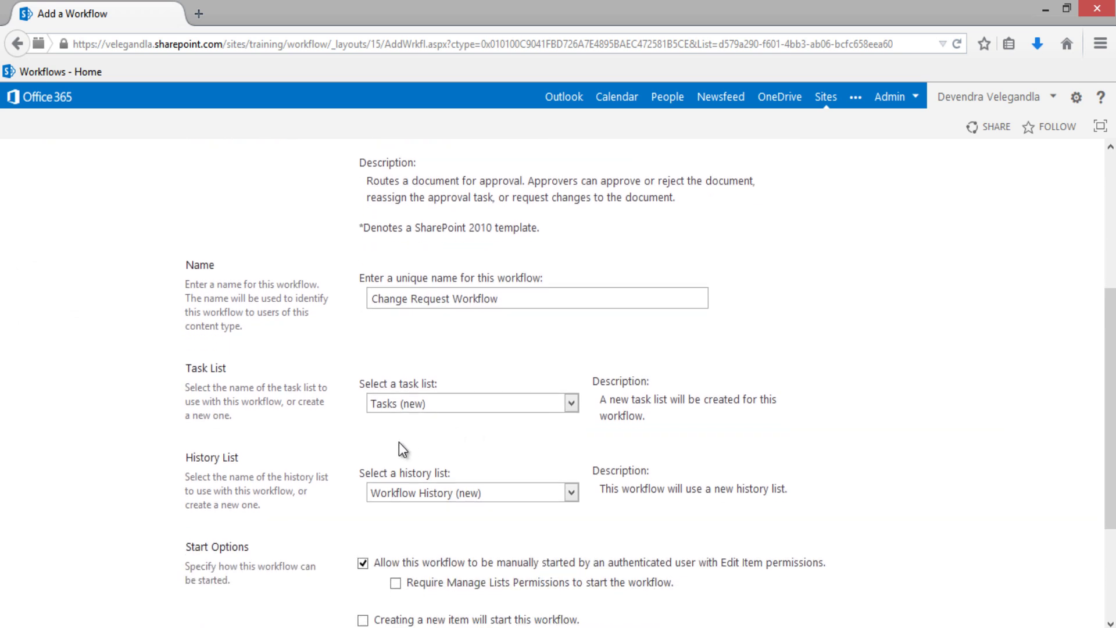
pyautogui.scroll(-5, 411, 449)
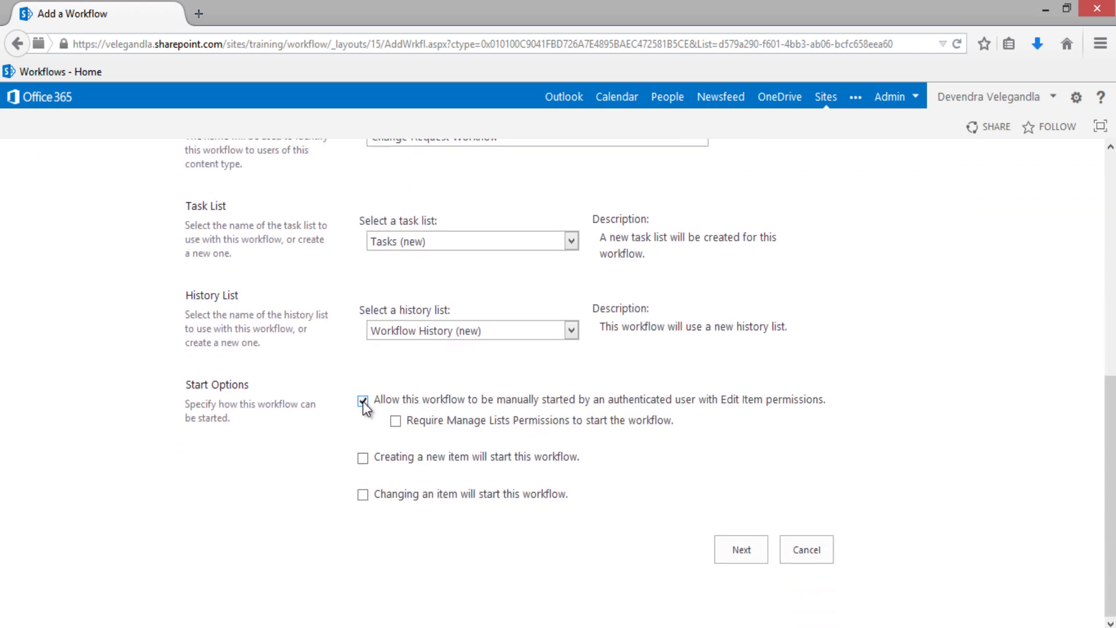
pyautogui.click(364, 458)
pyautogui.click(742, 550)
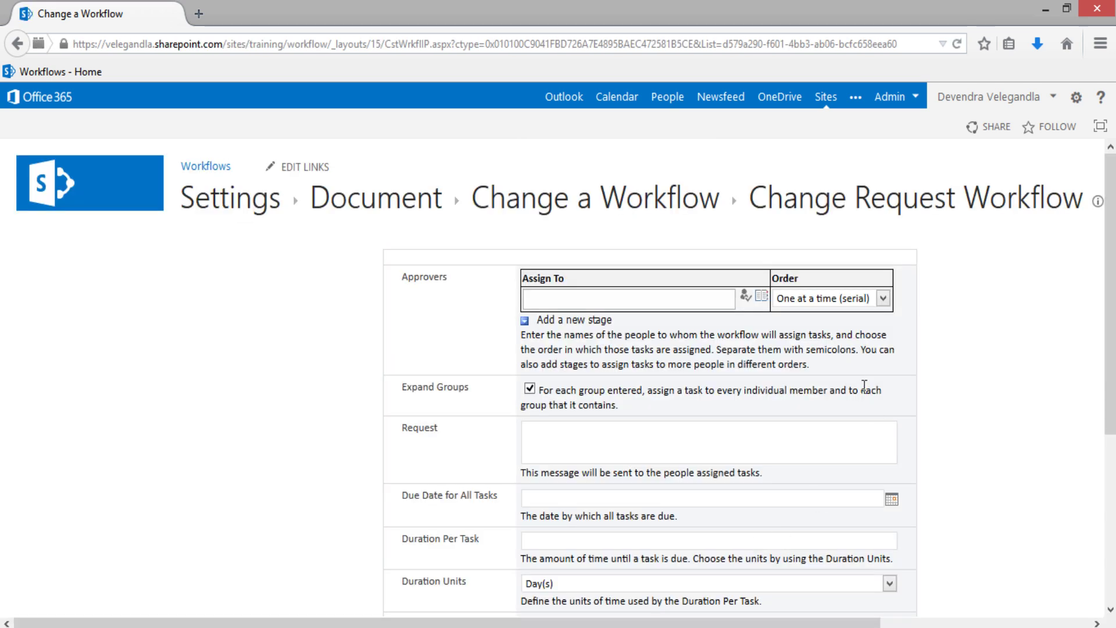
# Assign the workflow to Approver with the One at a time (serial) order.
pyautogui.scroll(-1, 864, 385)
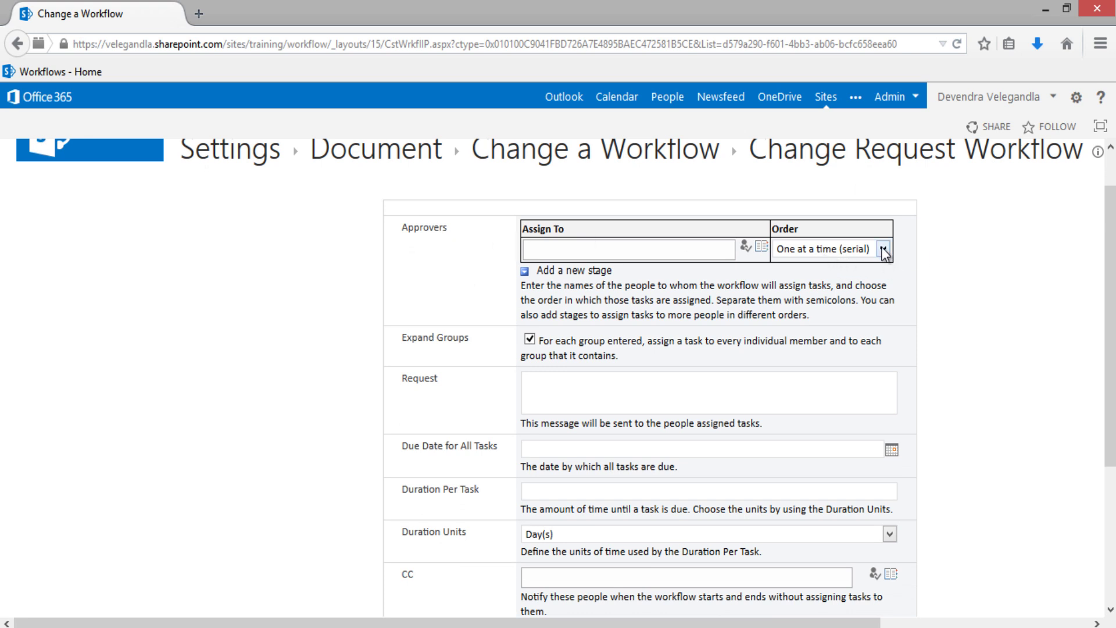
pyautogui.click(859, 250)
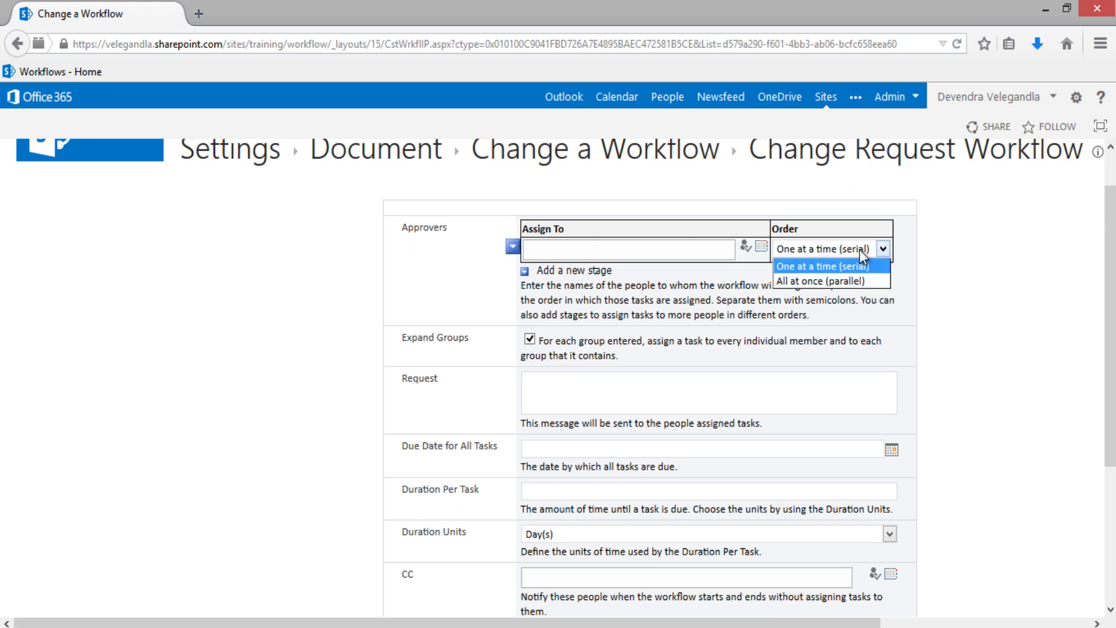
pyautogui.click(661, 247)
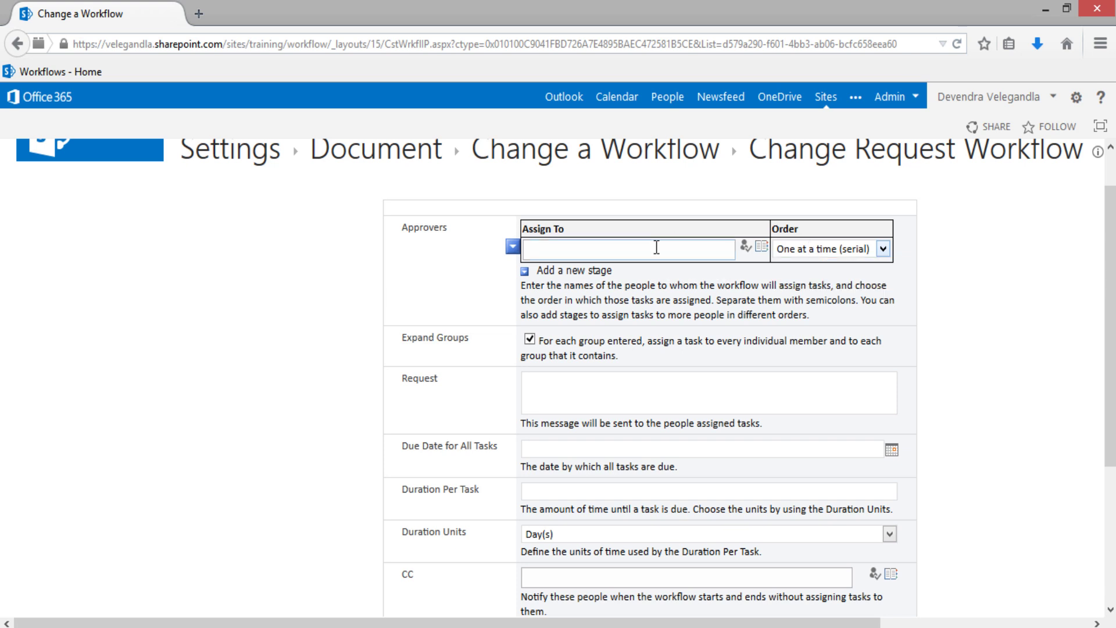
pyautogui.click(642, 248)
pyautogui.write('Approver;')
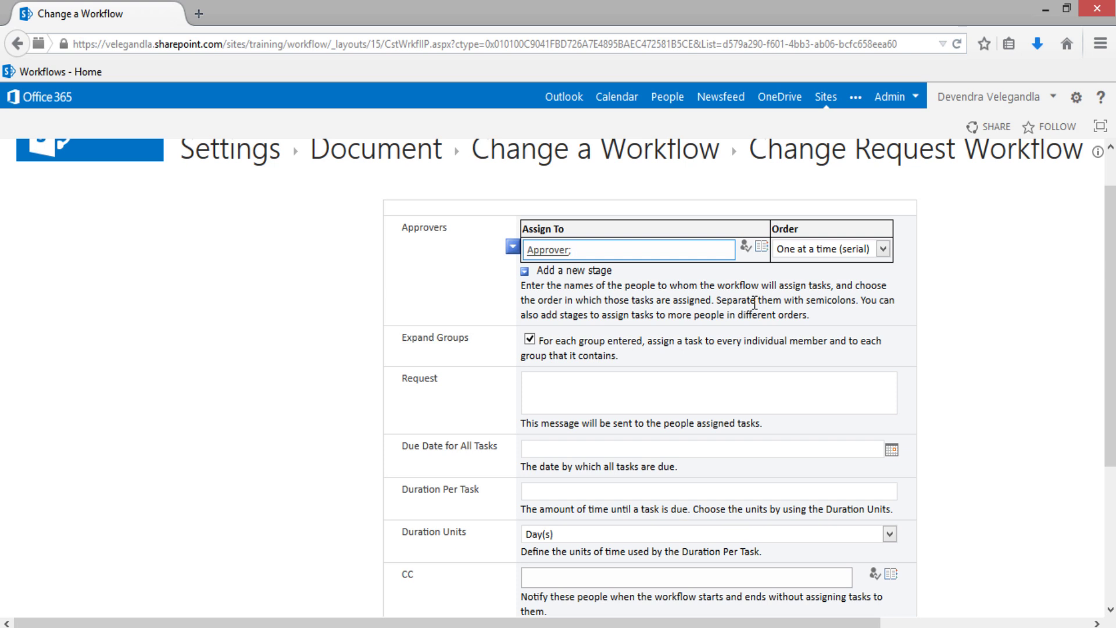
# Save the Change Request Workflow settings.
pyautogui.scroll(-2, 931, 381)
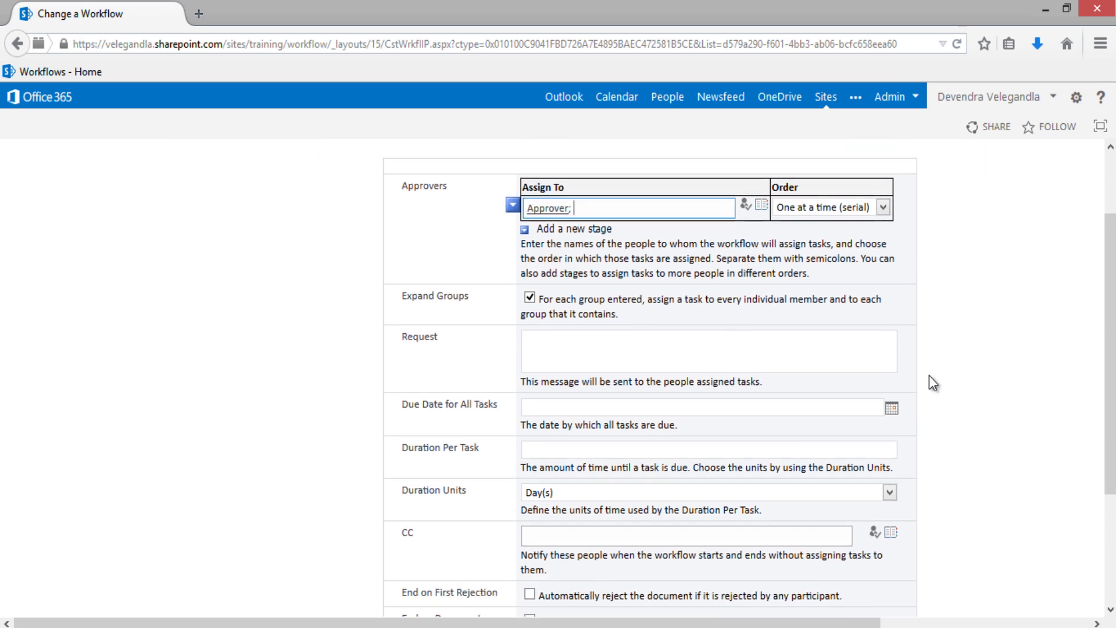
pyautogui.scroll(-3, 929, 375)
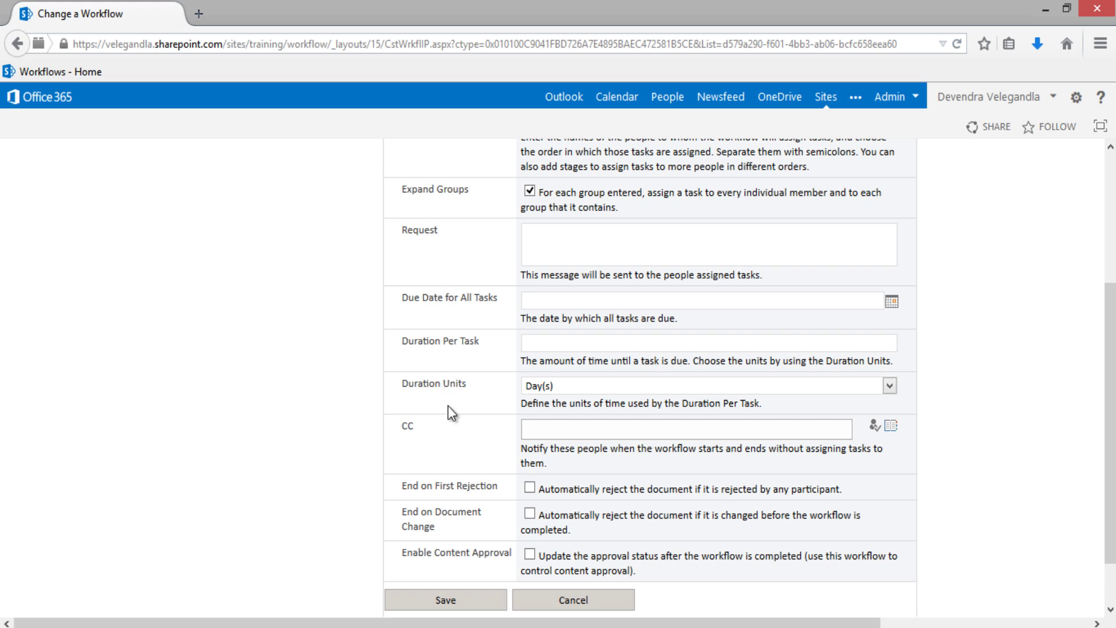
pyautogui.scroll(-1, 448, 406)
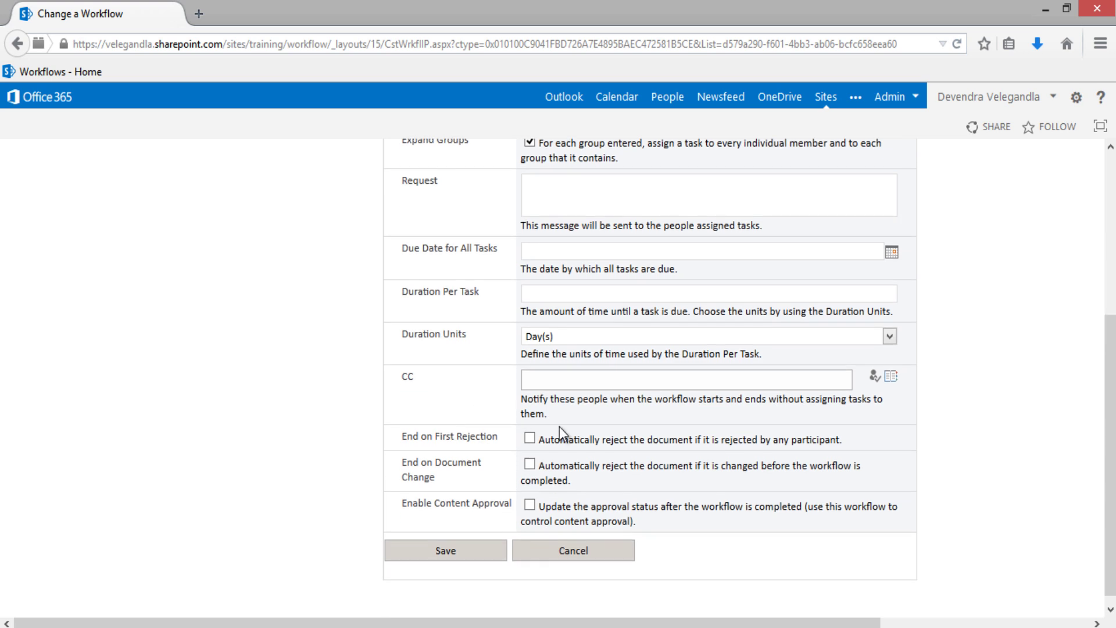
pyautogui.click(432, 552)
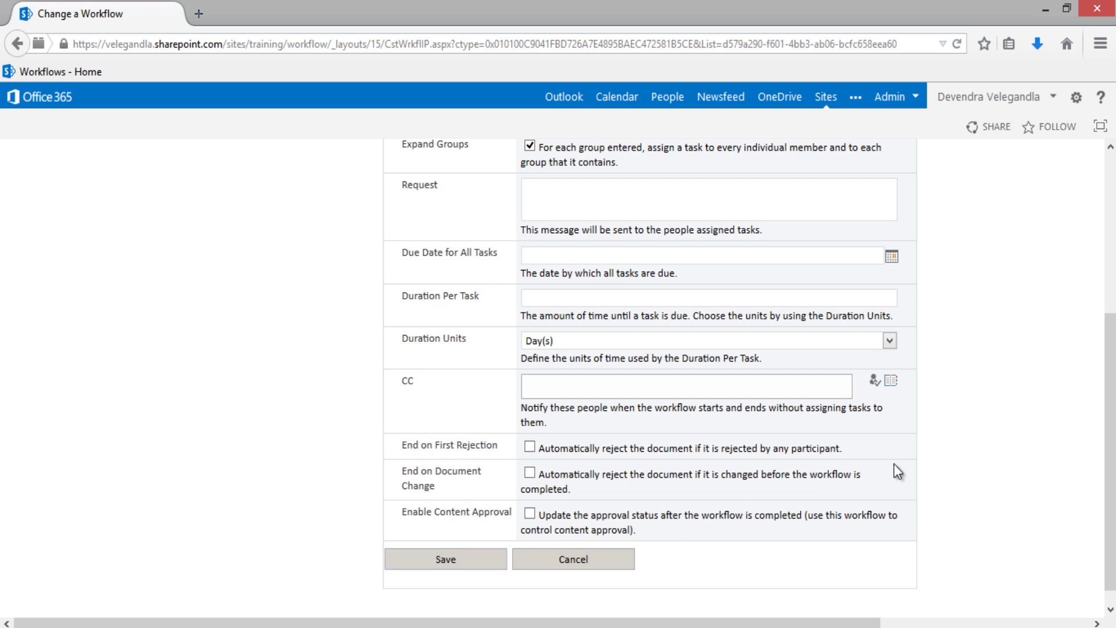
pyautogui.scroll(3, 899, 471)
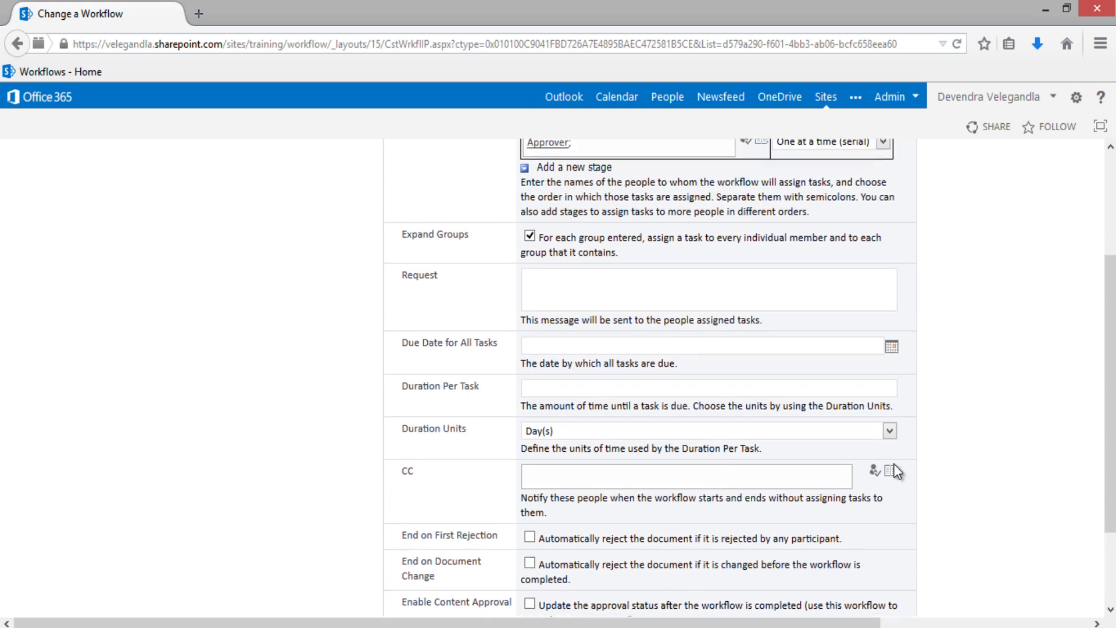
pyautogui.scroll(-3, 898, 471)
pyautogui.scroll(-1, 898, 470)
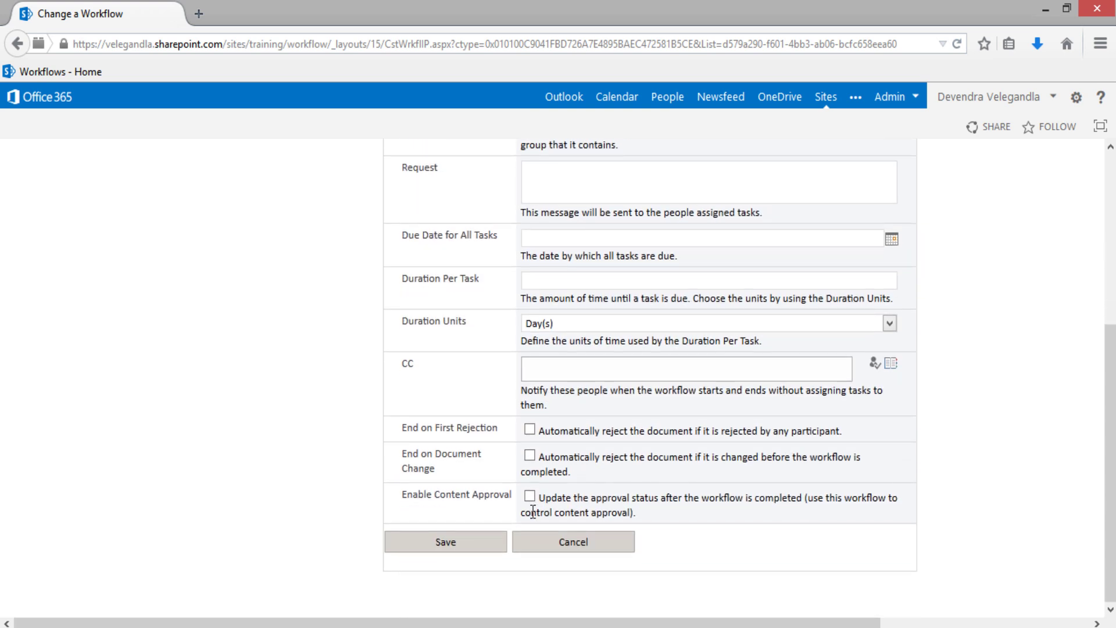
pyautogui.click(446, 541)
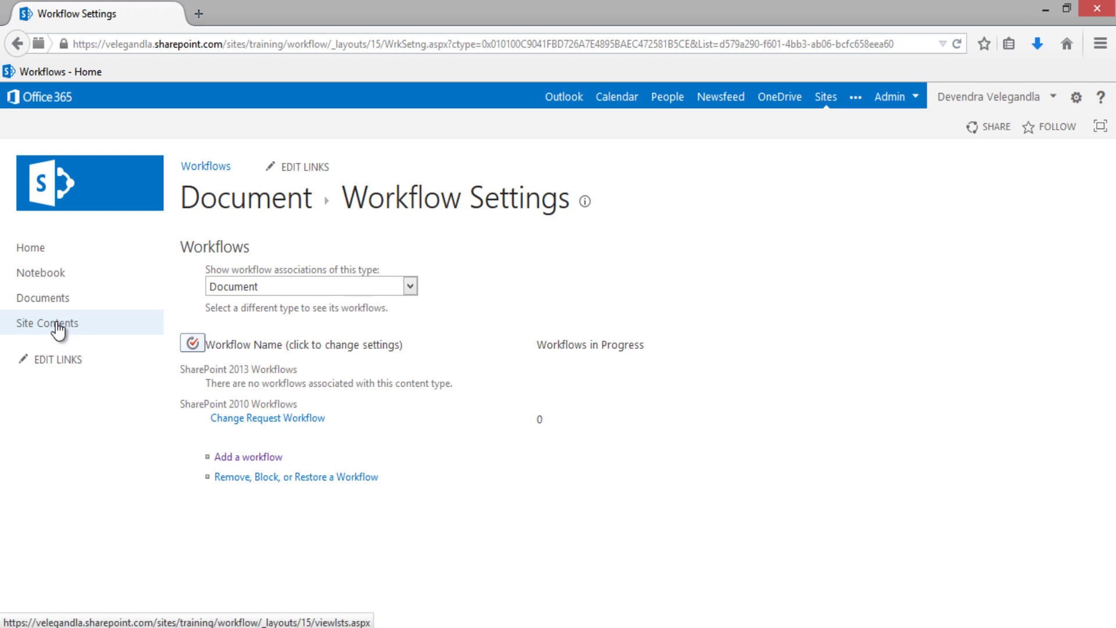
# Return to the Documents library and sign out of Office 365 from the account menu.
pyautogui.click(51, 306)
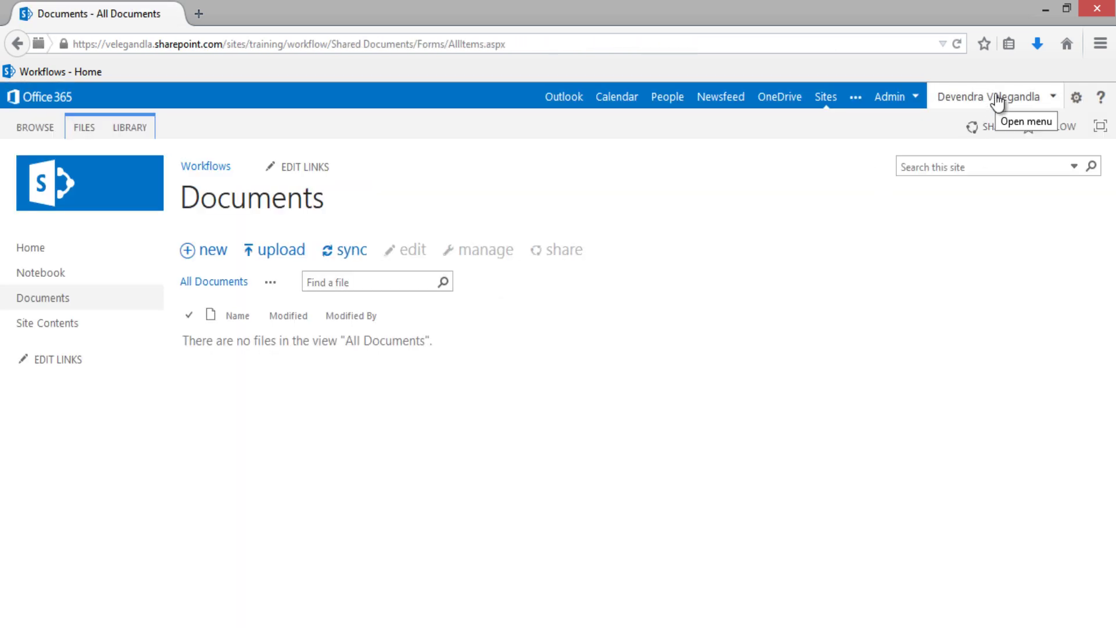
pyautogui.click(1057, 97)
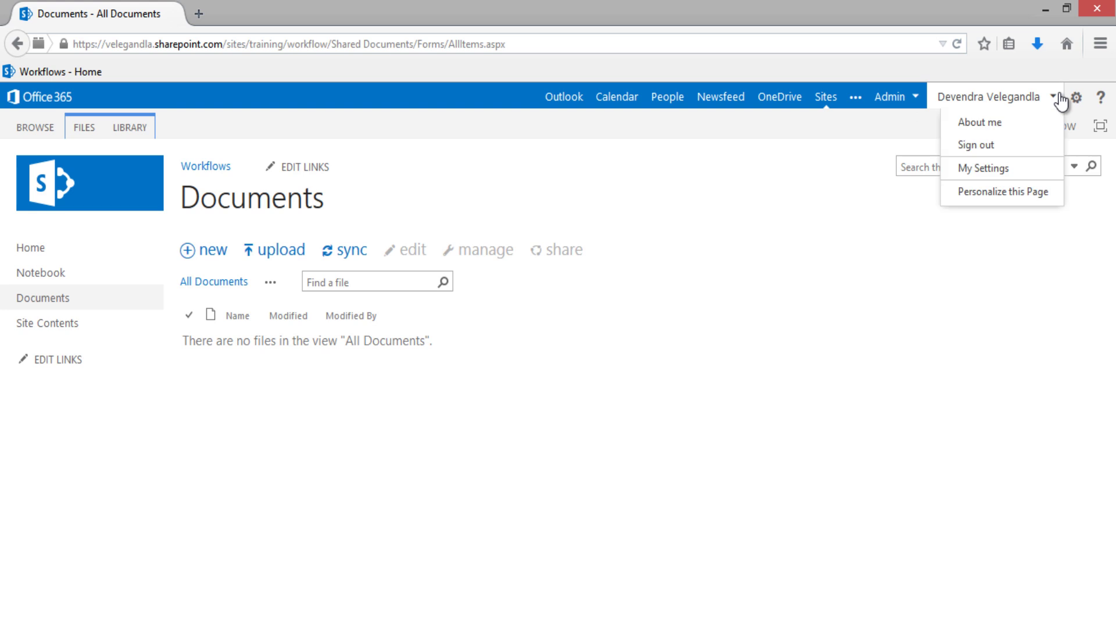
pyautogui.click(1001, 156)
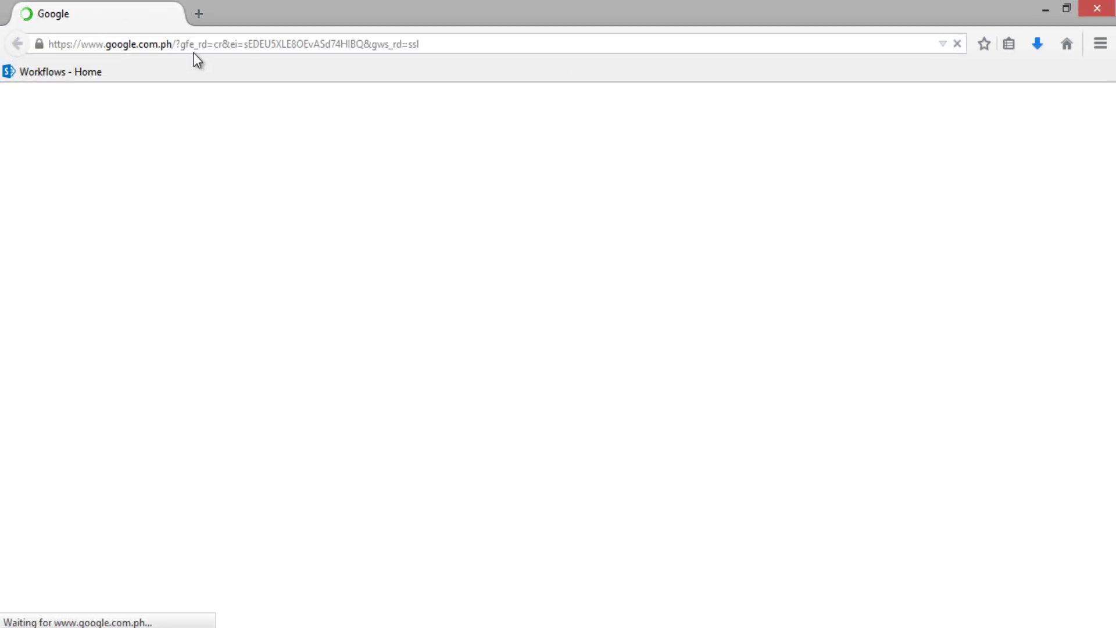
# Go to the SharePoint training site and sign in with the Requestor account's password.
pyautogui.click(194, 51)
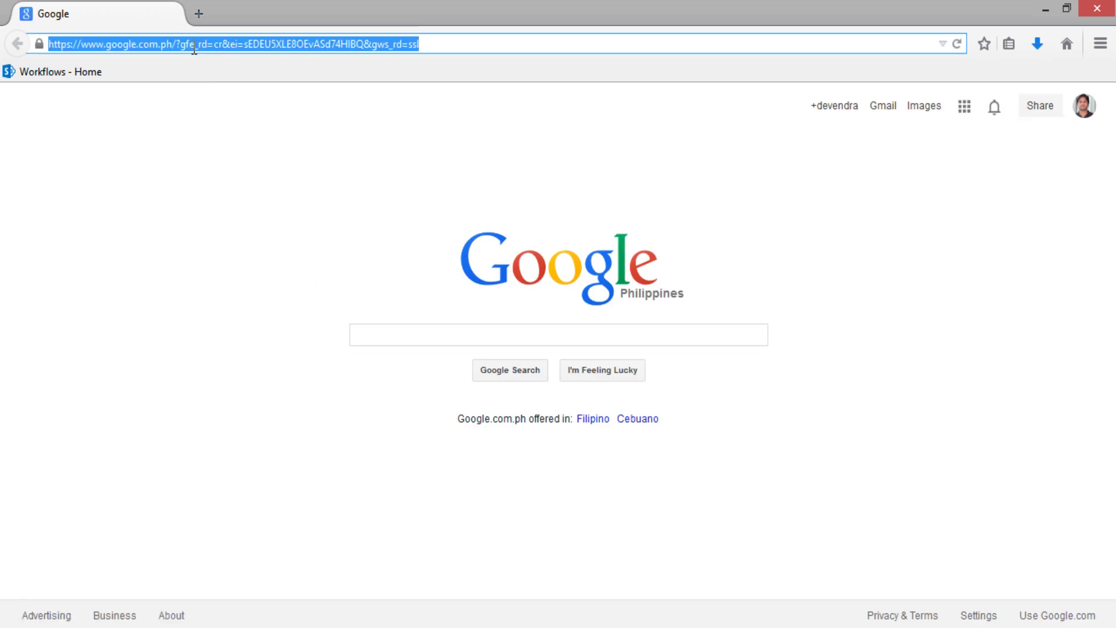
pyautogui.write('velegandla.sharepoint.com/')
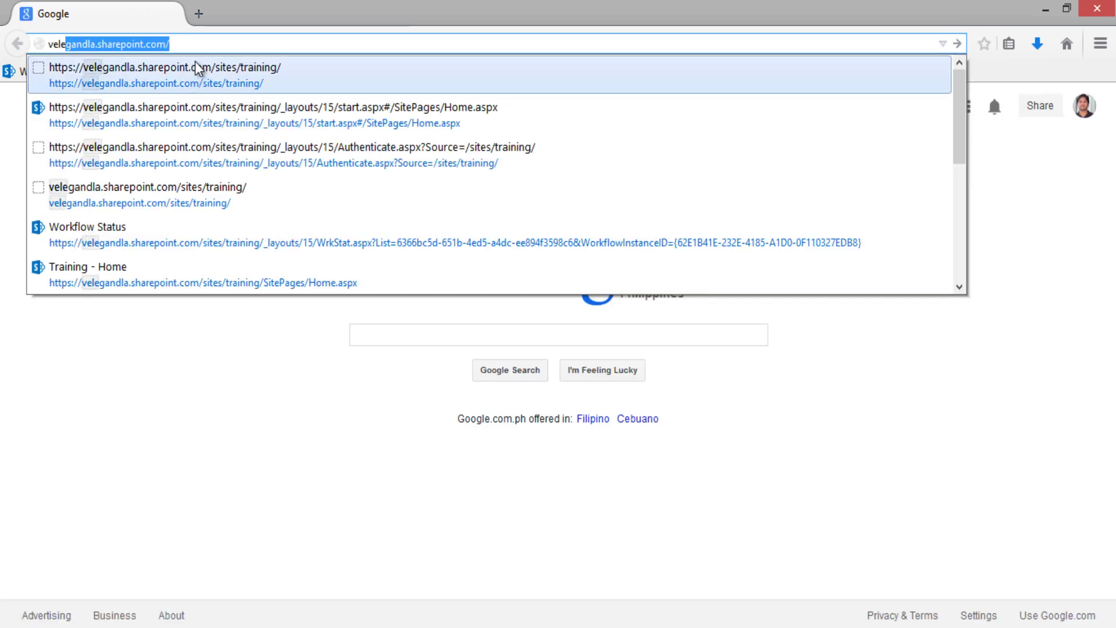
pyautogui.click(255, 80)
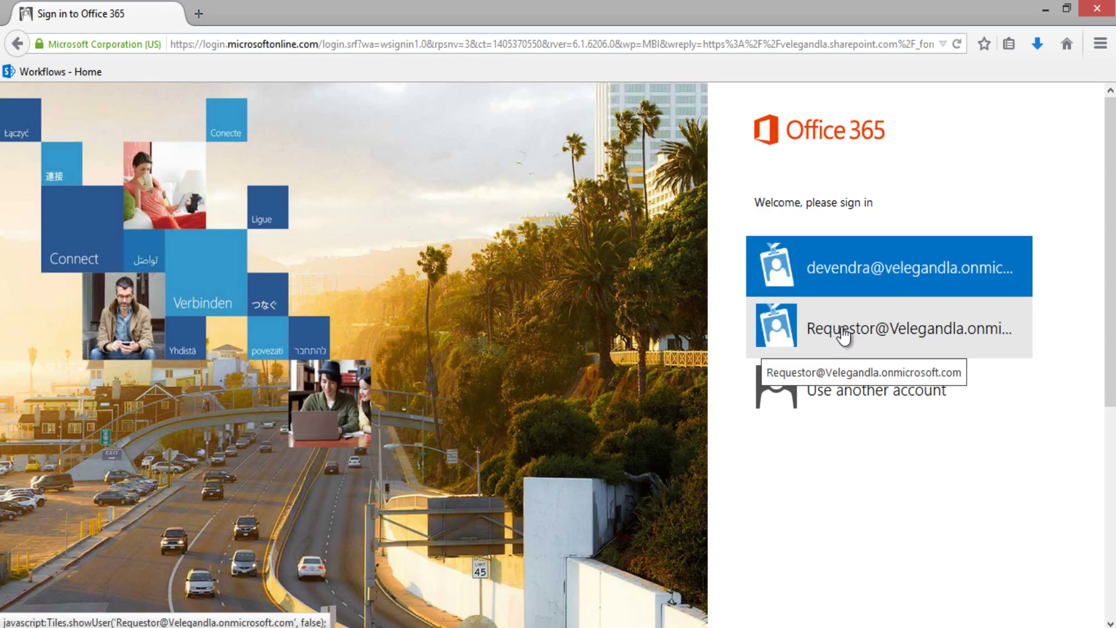
pyautogui.click(843, 336)
pyautogui.write('•')
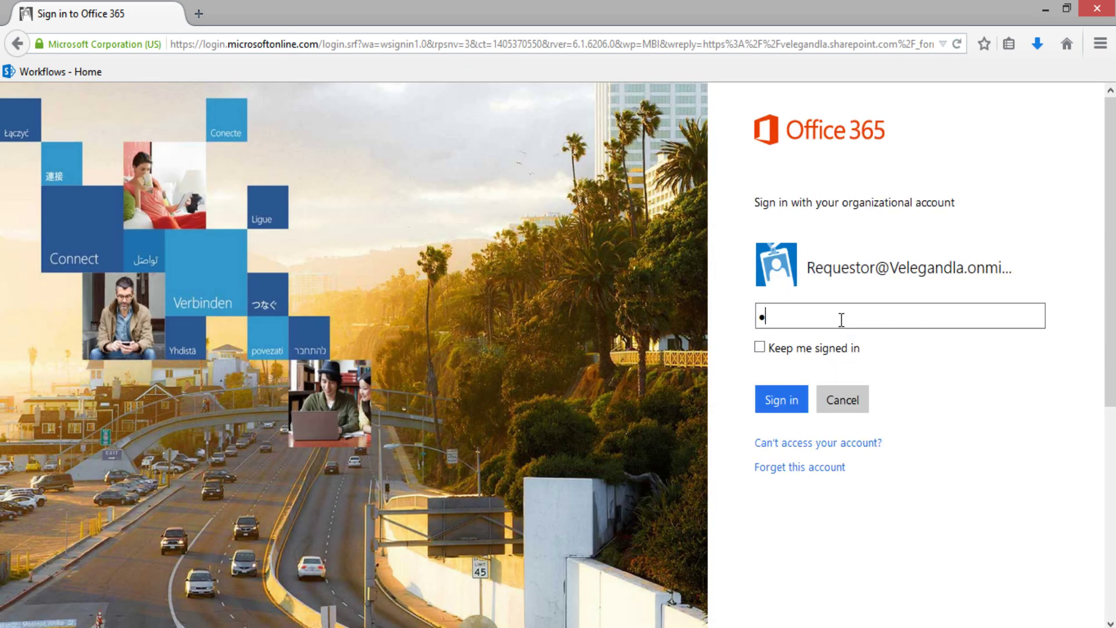
pyautogui.write('•••••••')
pyautogui.press('Return')
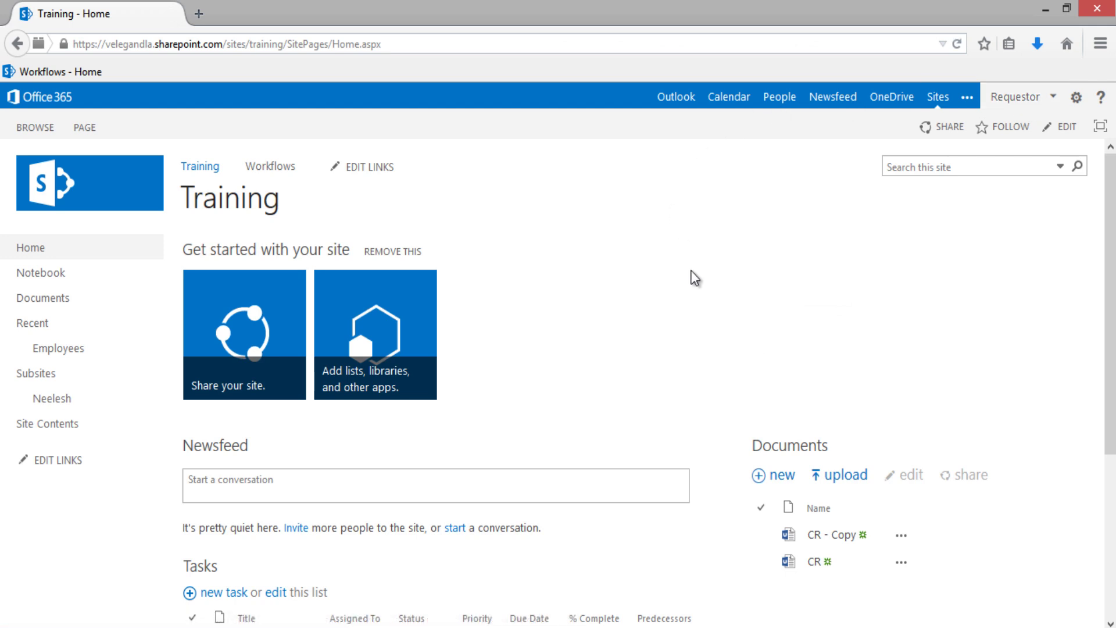
pyautogui.scroll(-1, 692, 277)
# Go to the Workflows subsite and check which account is signed in.
pyautogui.click(272, 166)
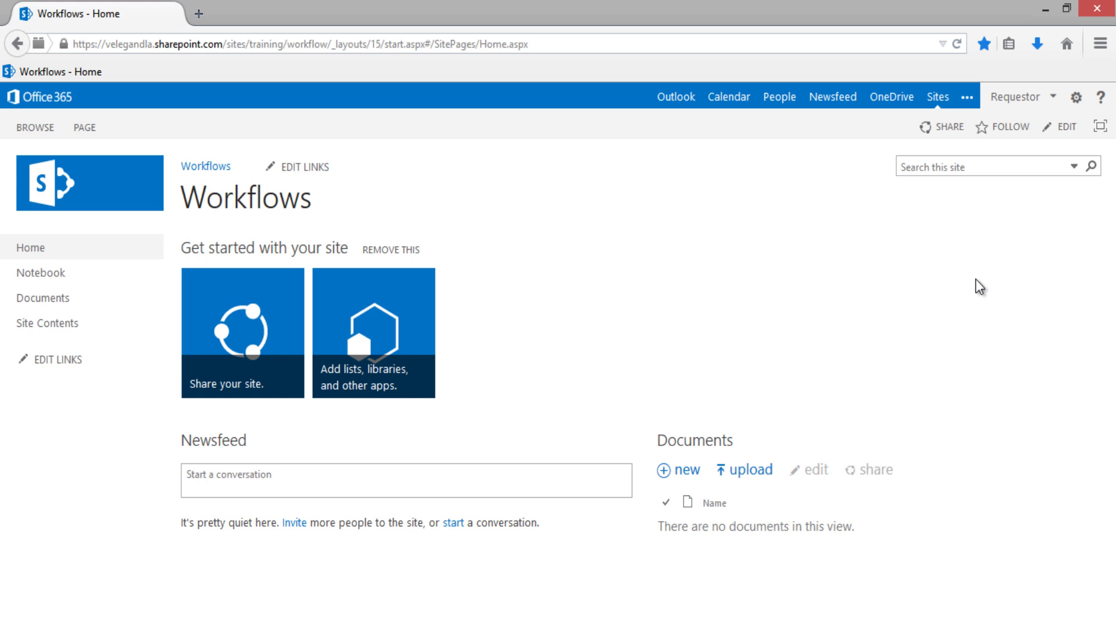
pyautogui.click(1023, 106)
pyautogui.click(1019, 309)
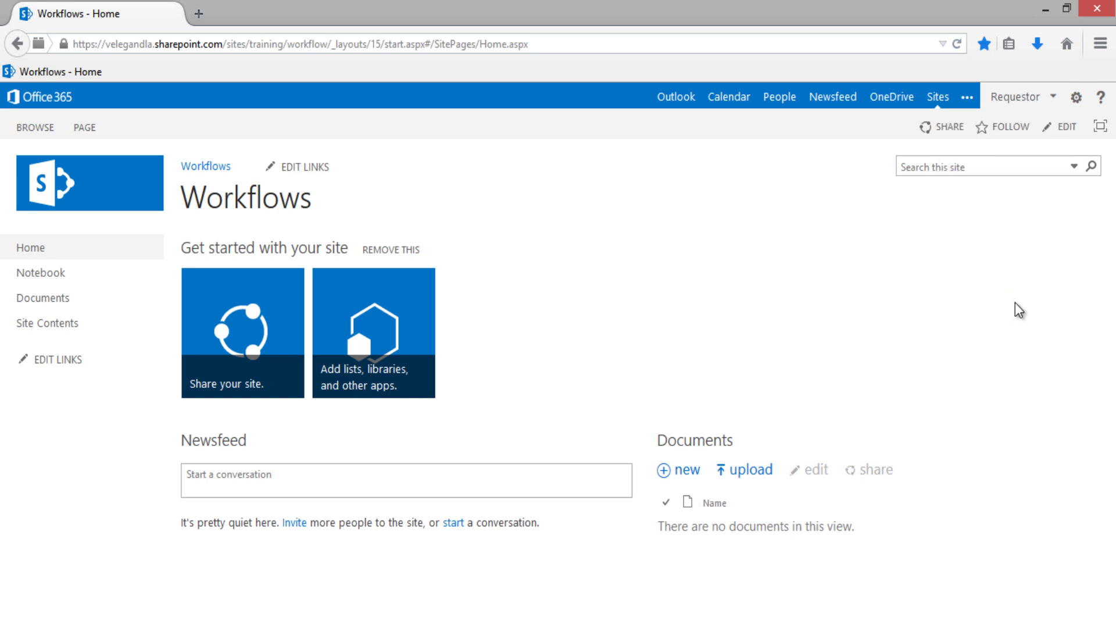
# Upload CR.docx into the Documents library.
pyautogui.click(749, 472)
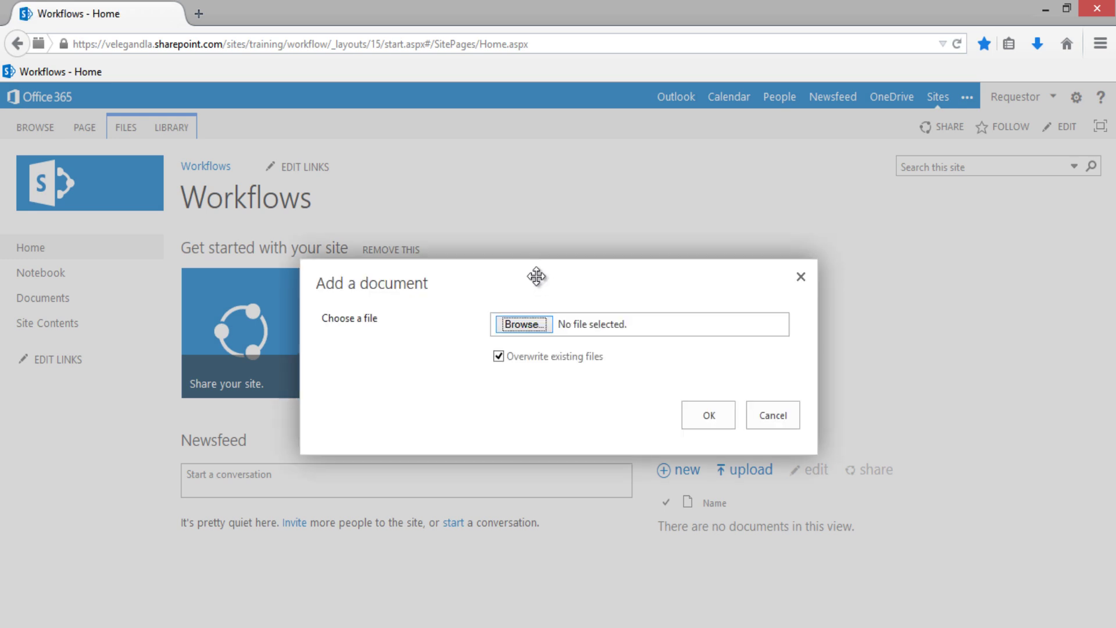
pyautogui.click(523, 324)
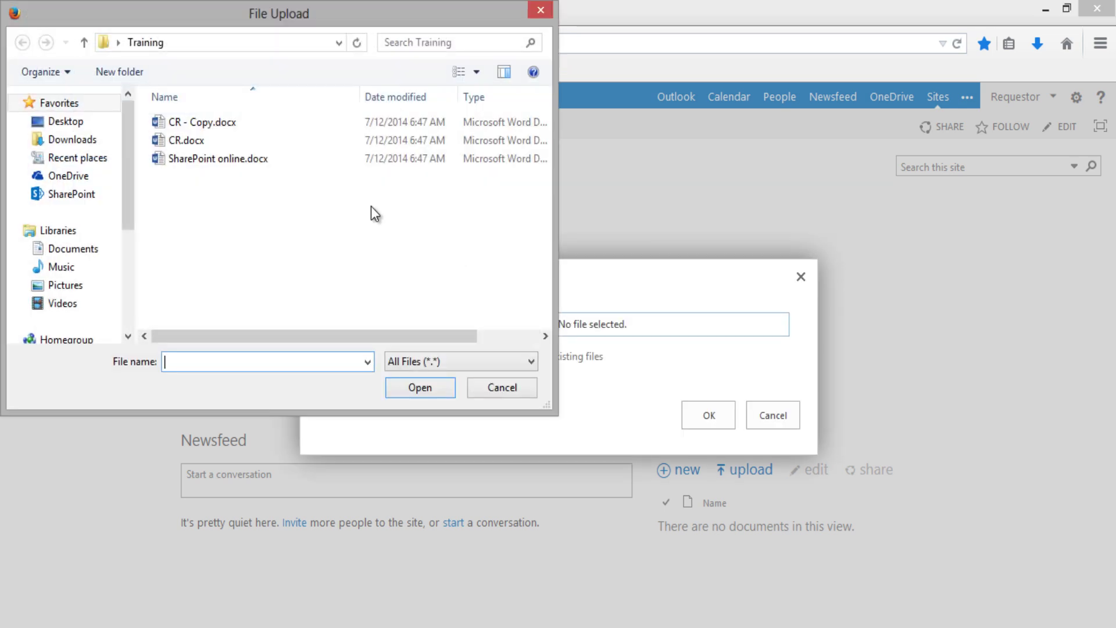
pyautogui.doubleClick(197, 140)
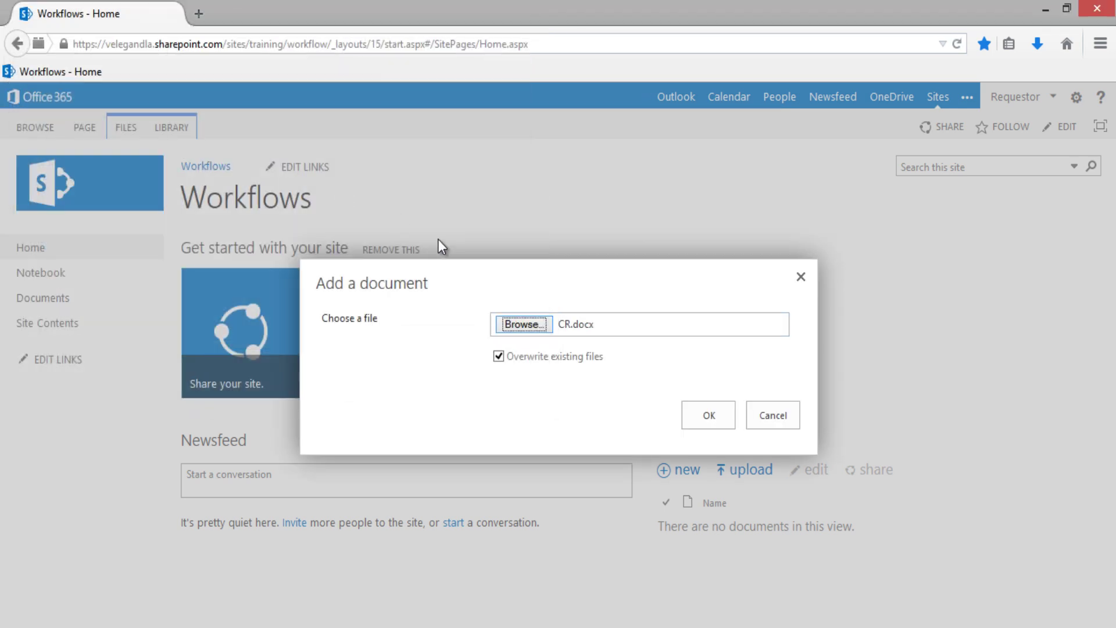
pyautogui.click(704, 416)
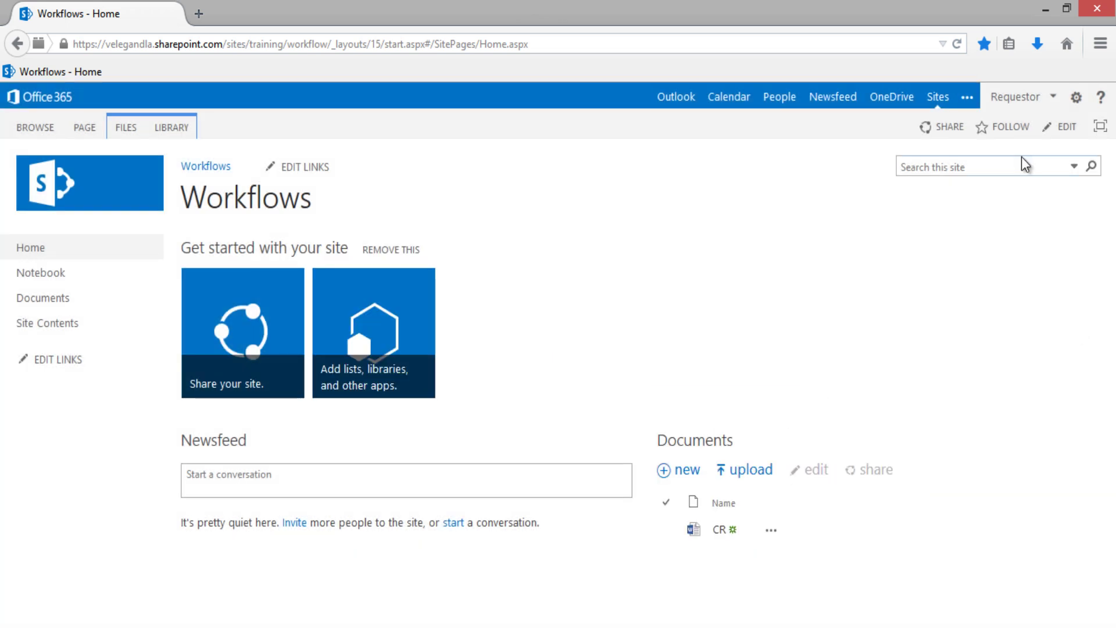
# Open the Workflows page for CR from its callout's more-actions menu.
pyautogui.click(772, 532)
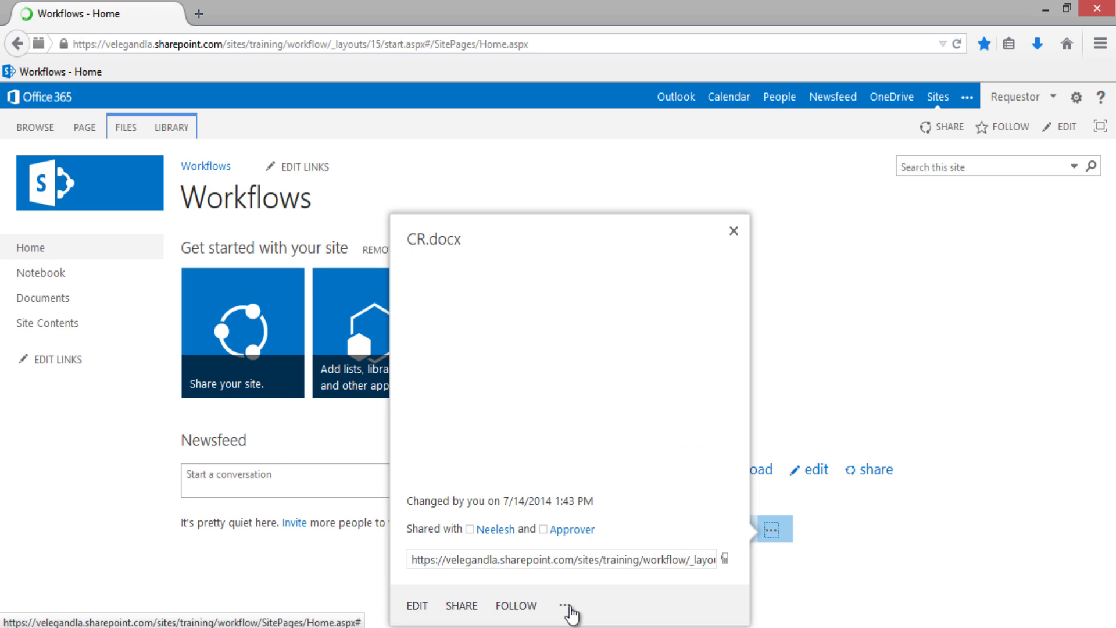
pyautogui.click(570, 608)
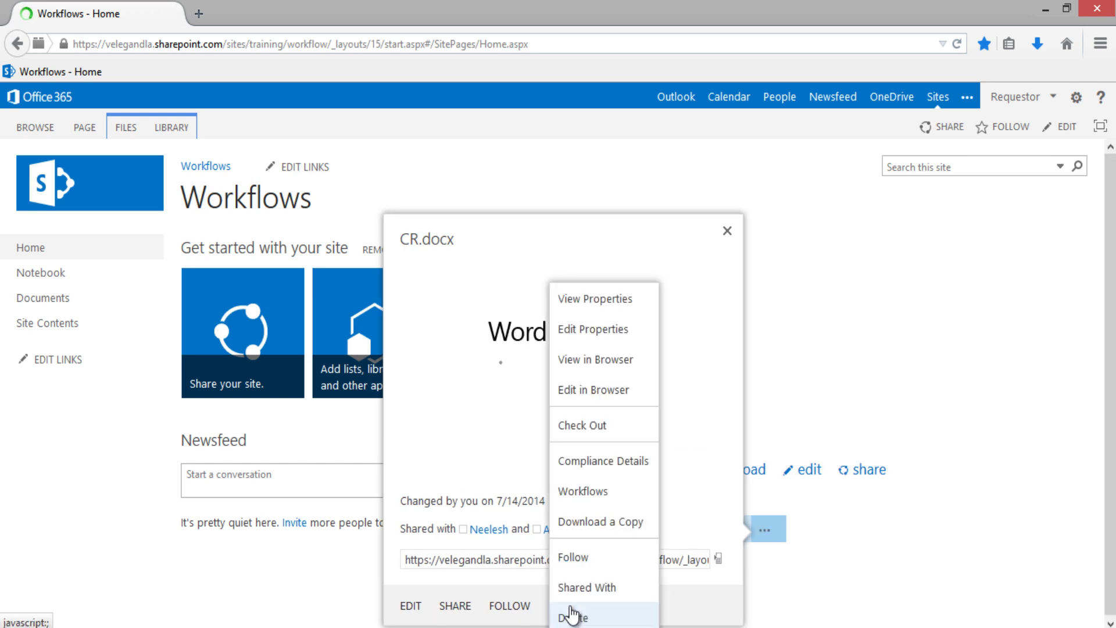
pyautogui.click(591, 492)
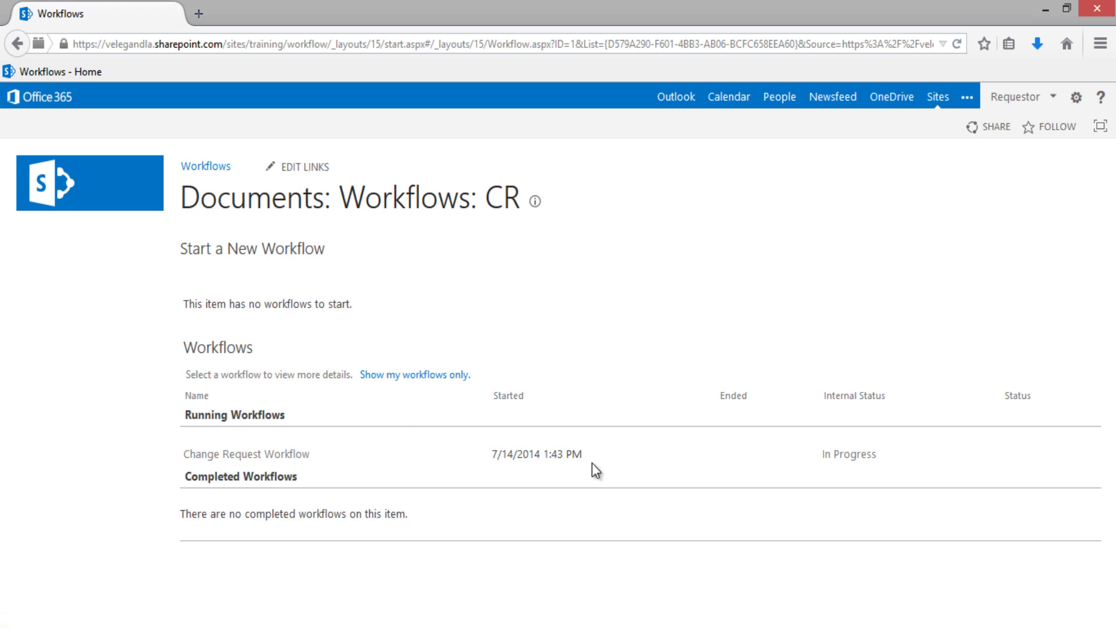
# Open the In Progress Change Request Workflow status page and reload it.
pyautogui.click(853, 456)
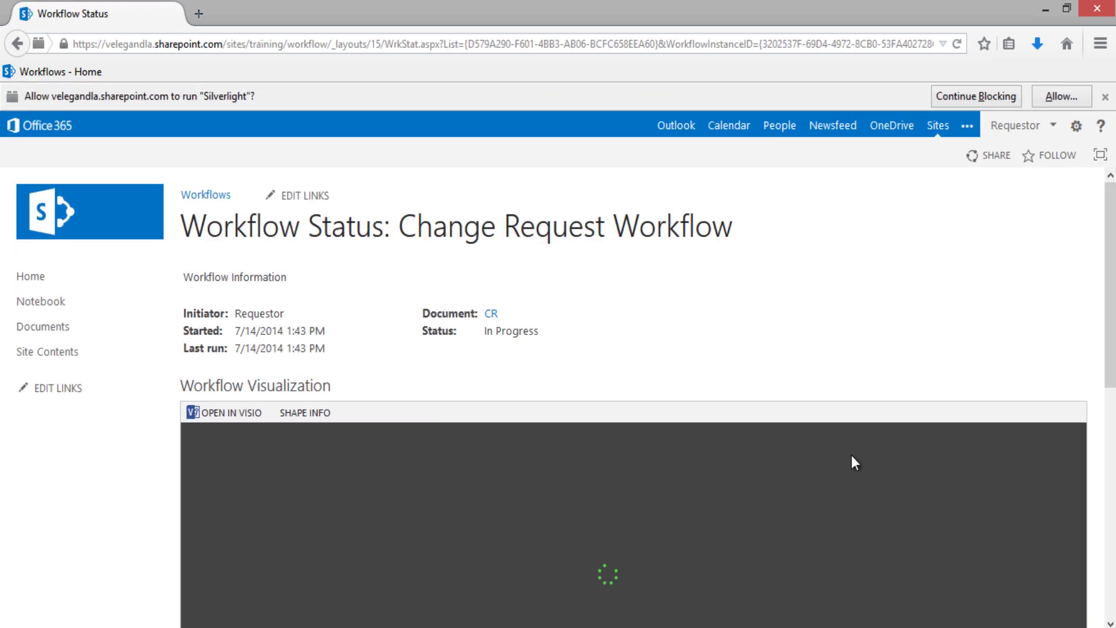
pyautogui.scroll(-3, 783, 349)
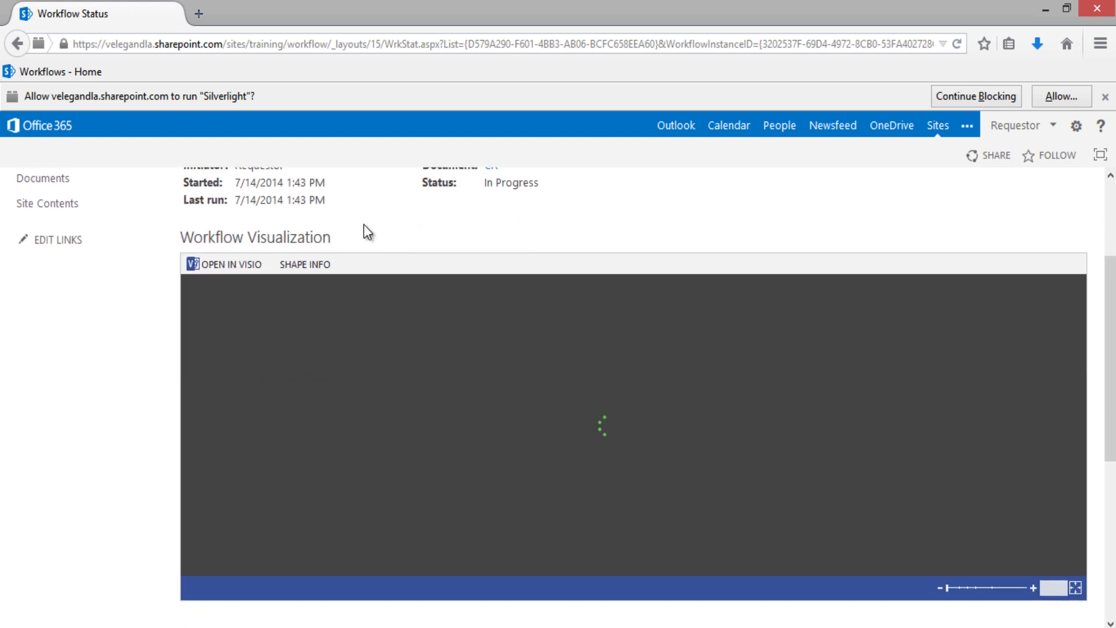
pyautogui.scroll(1, 435, 227)
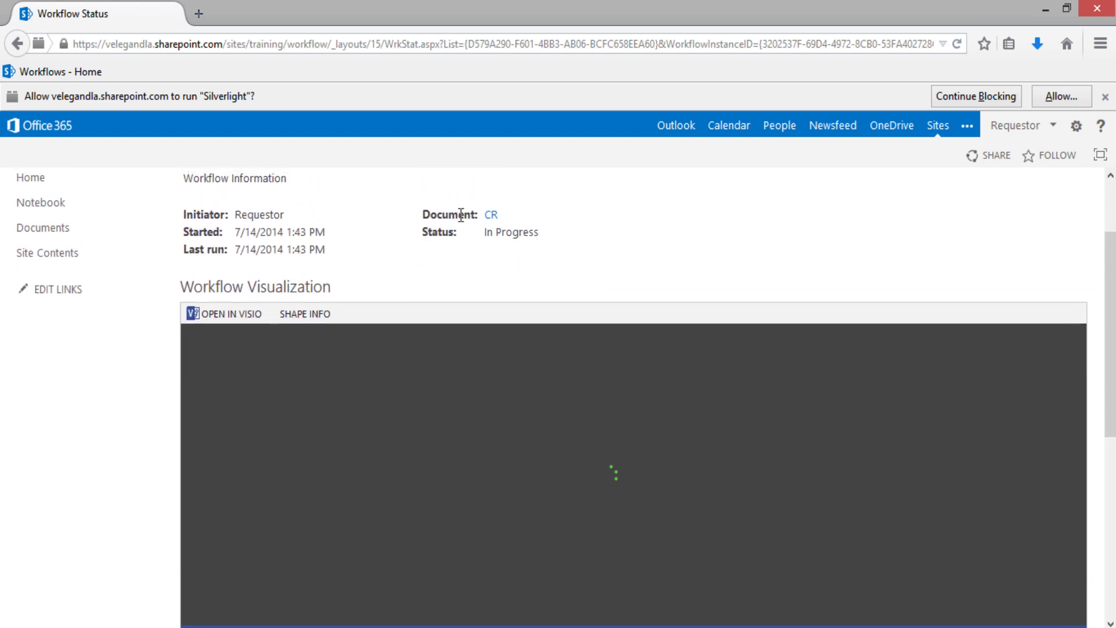
pyautogui.scroll(-7, 1099, 331)
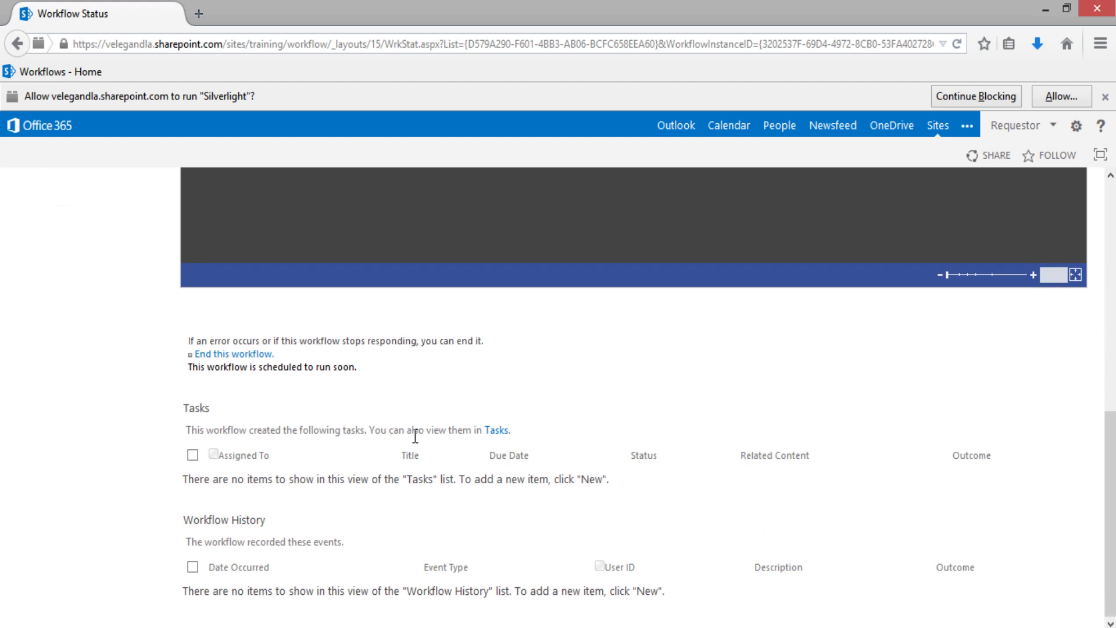
pyautogui.press('F5')
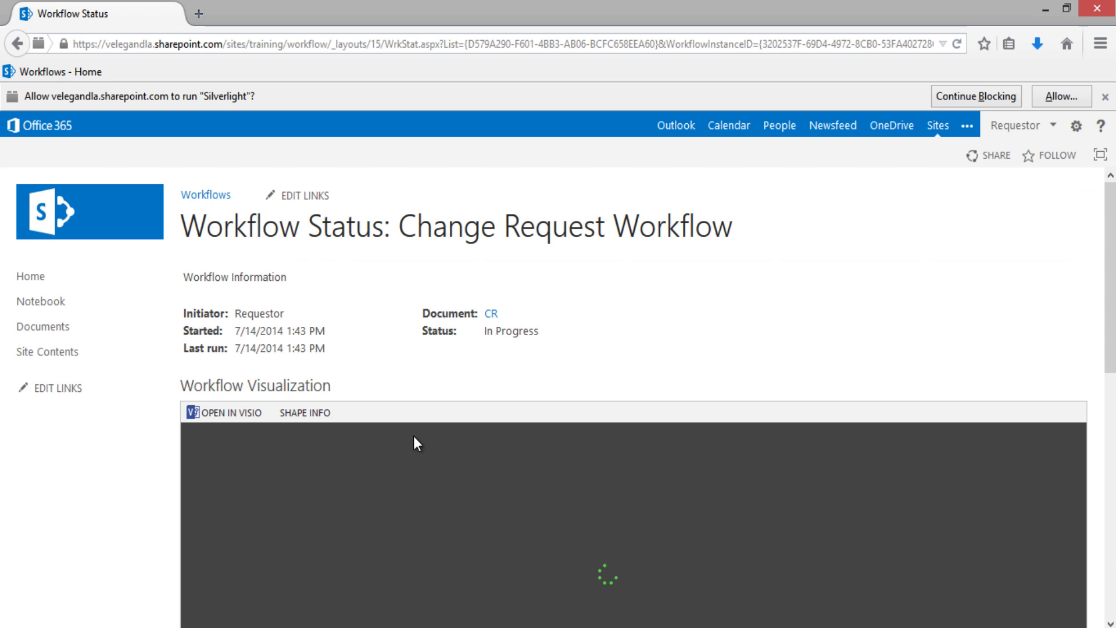
# Allow the Silverlight and Microsoft Office plugins to run now so the diagram loads.
pyautogui.click(1061, 96)
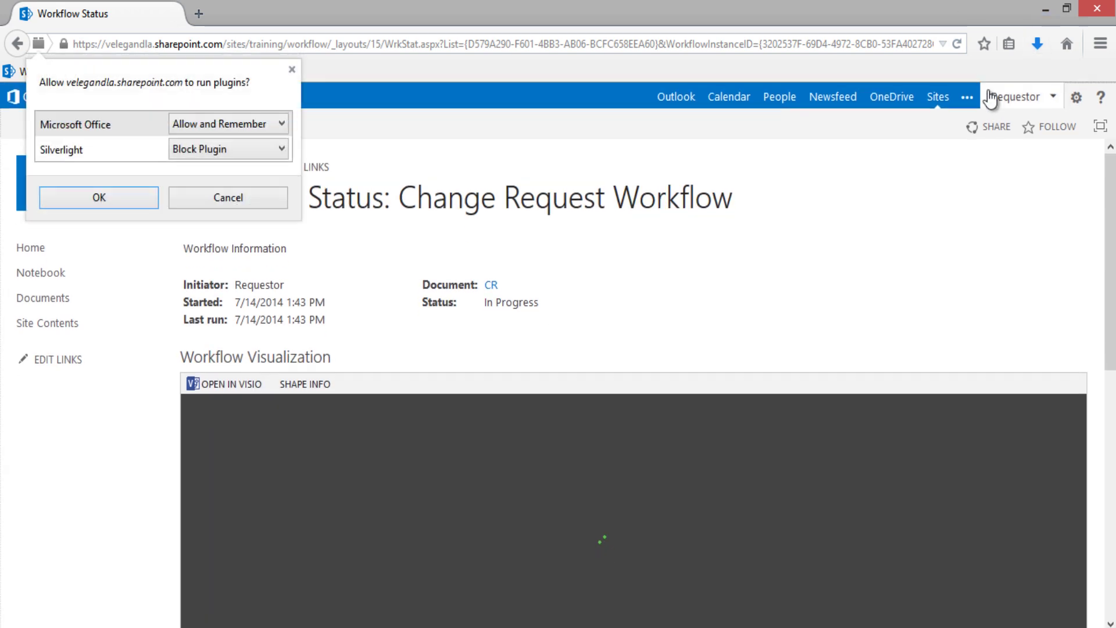
pyautogui.click(245, 156)
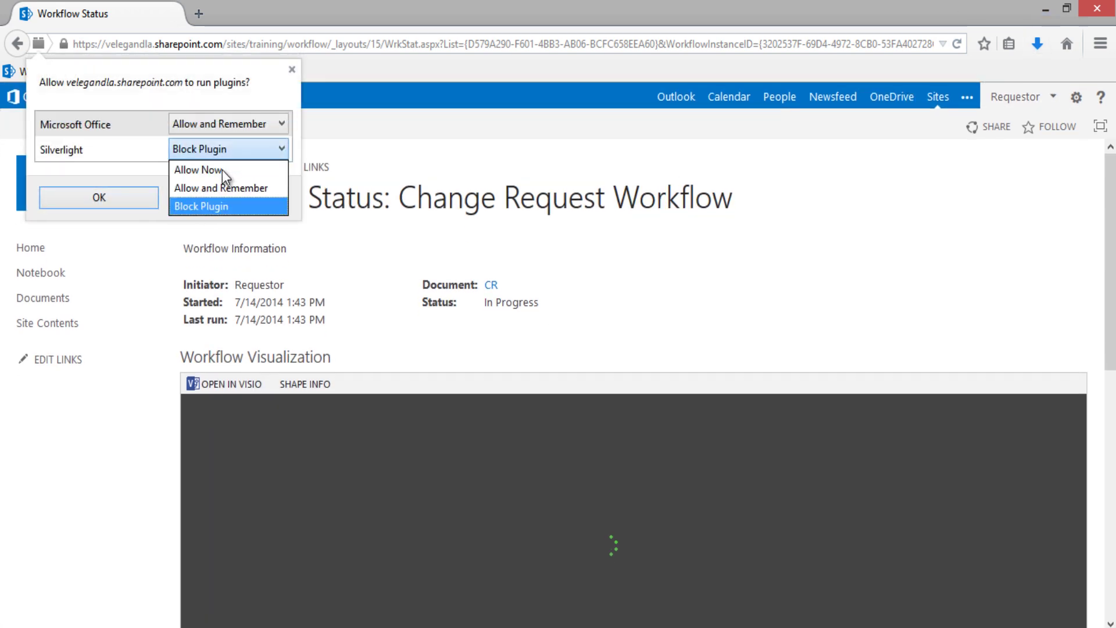
pyautogui.click(222, 169)
pyautogui.click(236, 127)
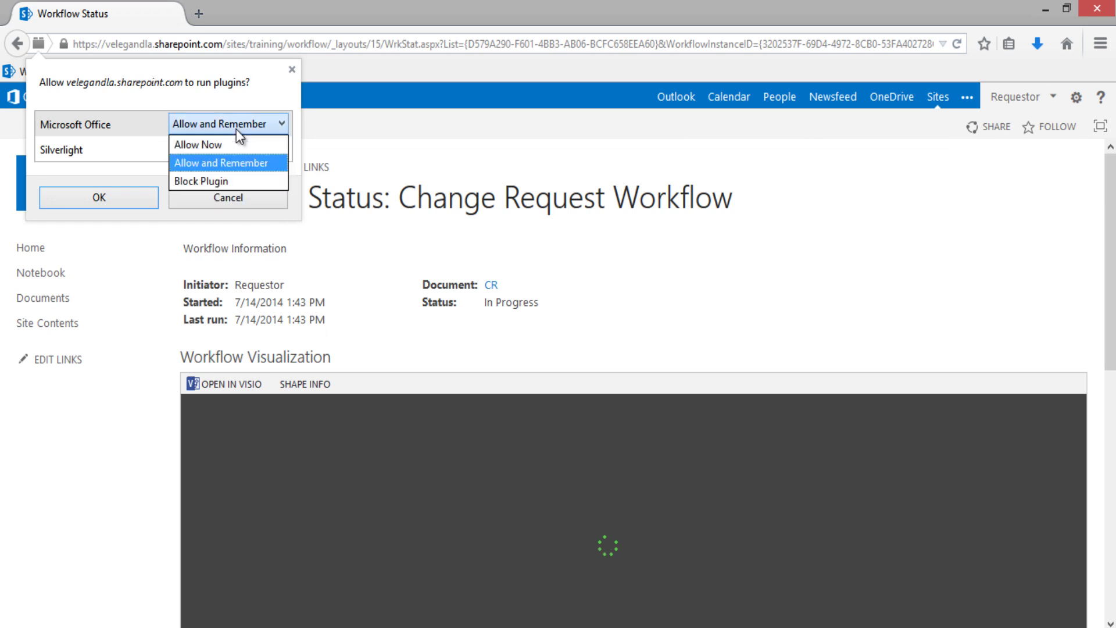
pyautogui.click(227, 146)
pyautogui.click(135, 193)
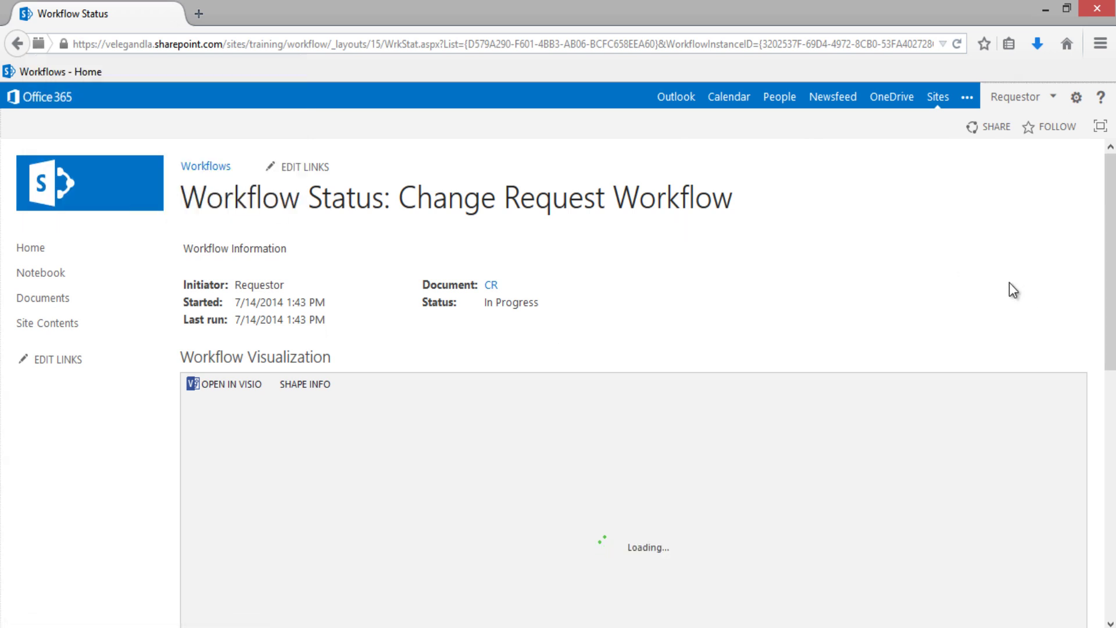
pyautogui.moveTo(1111, 291); pyautogui.dragTo(1111, 374)
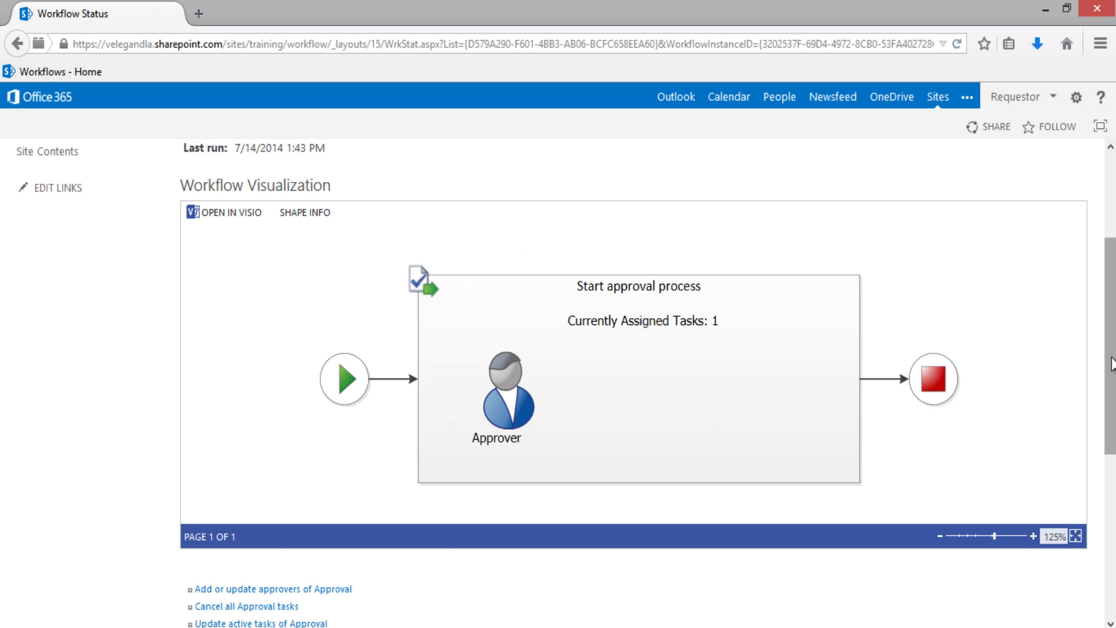
pyautogui.scroll(-2, 1111, 364)
pyautogui.scroll(-3, 1110, 407)
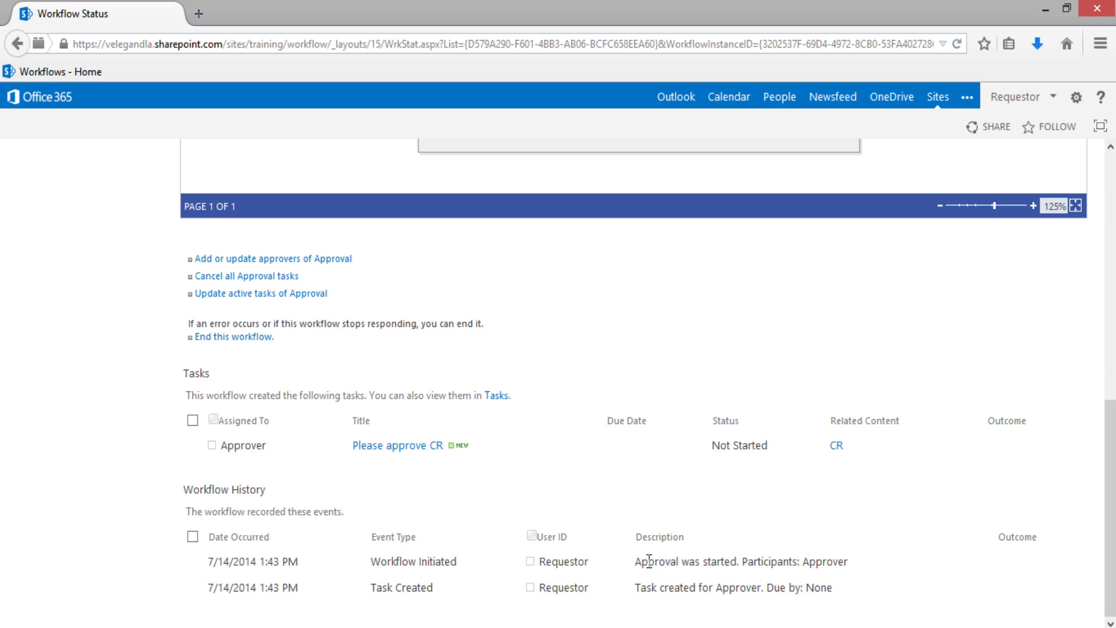
pyautogui.moveTo(640, 563); pyautogui.dragTo(723, 562)
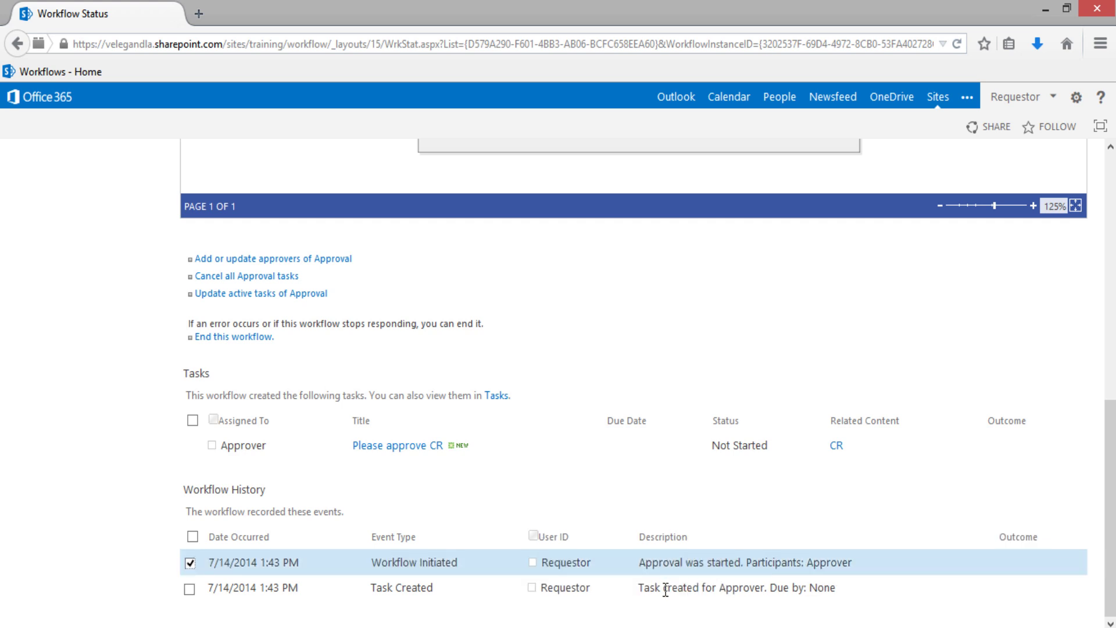
pyautogui.click(760, 598)
pyautogui.click(884, 588)
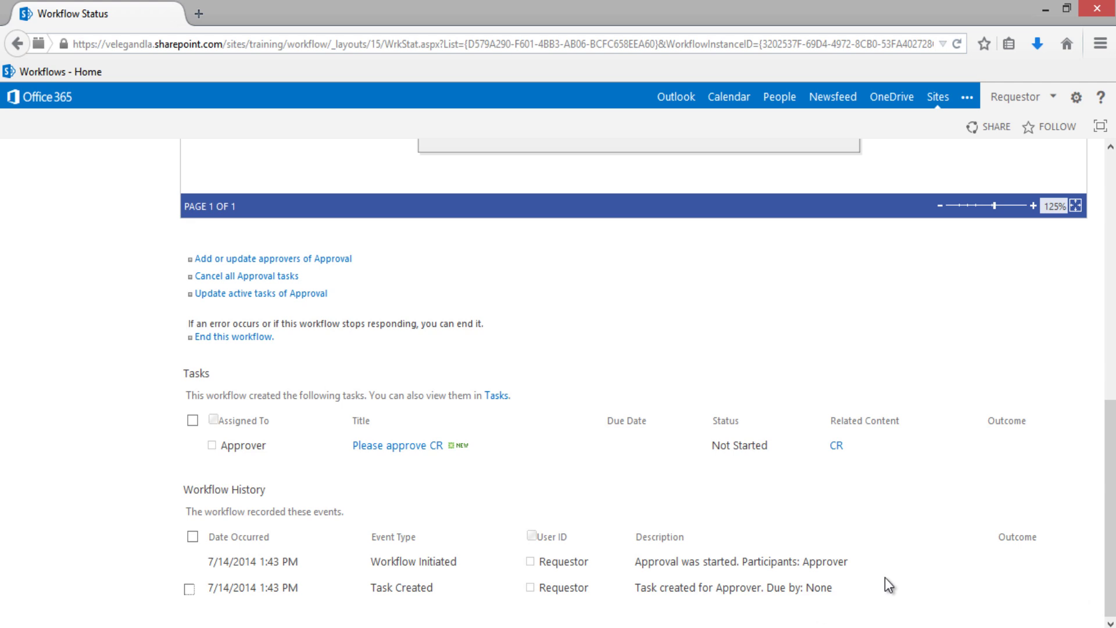
pyautogui.scroll(8, 860, 567)
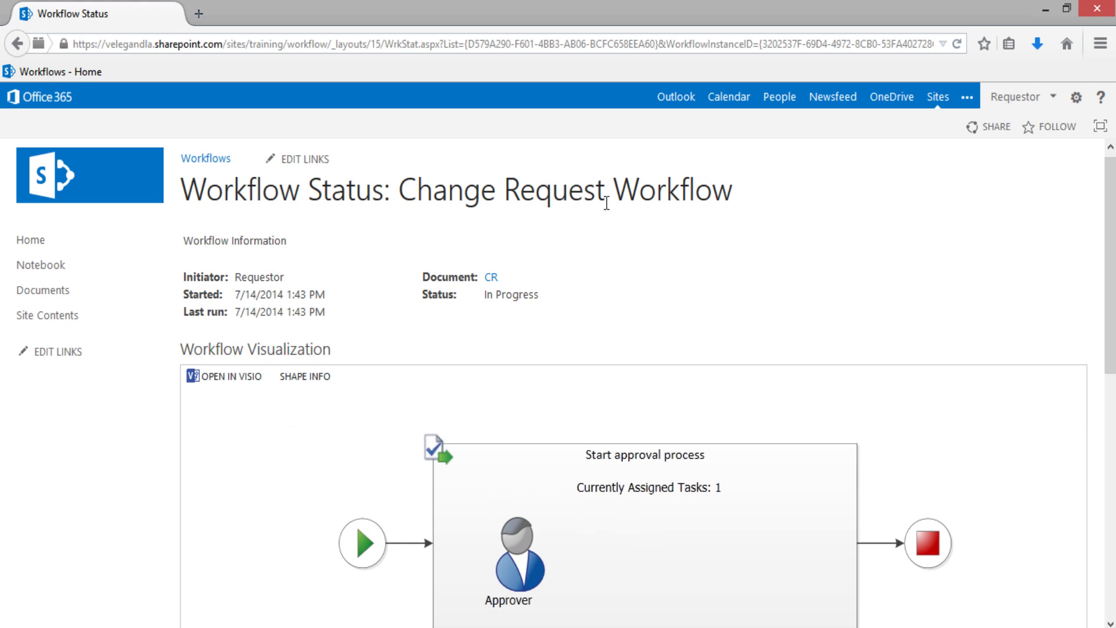
# Sign out of the Requestor account and return to the Workflows site home.
pyautogui.click(1022, 98)
pyautogui.click(993, 143)
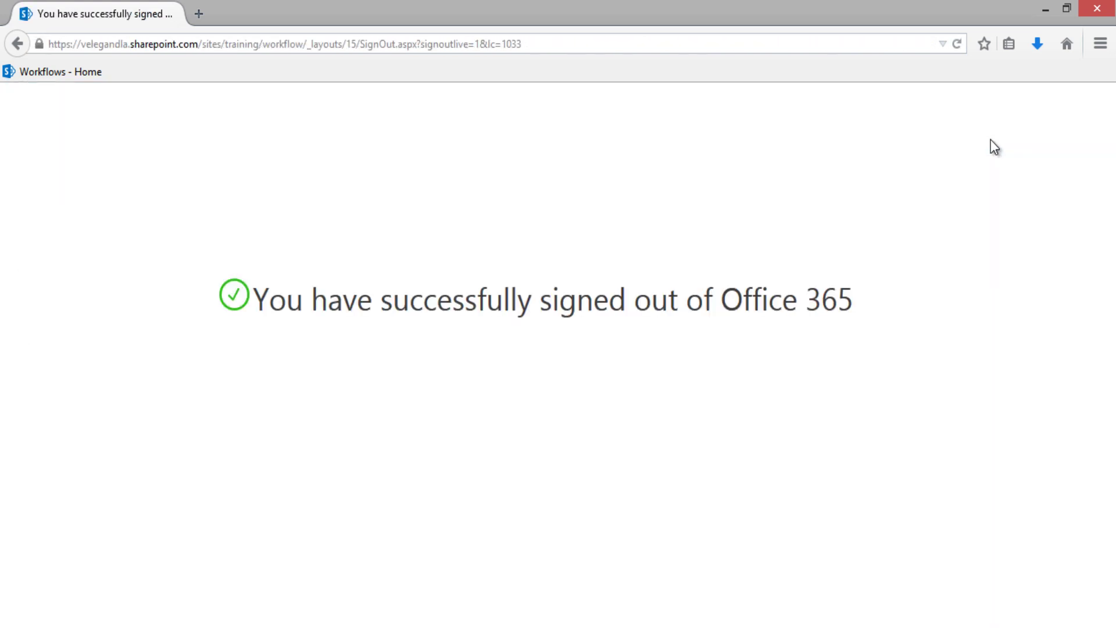
pyautogui.hotkey('alt', 'Home')
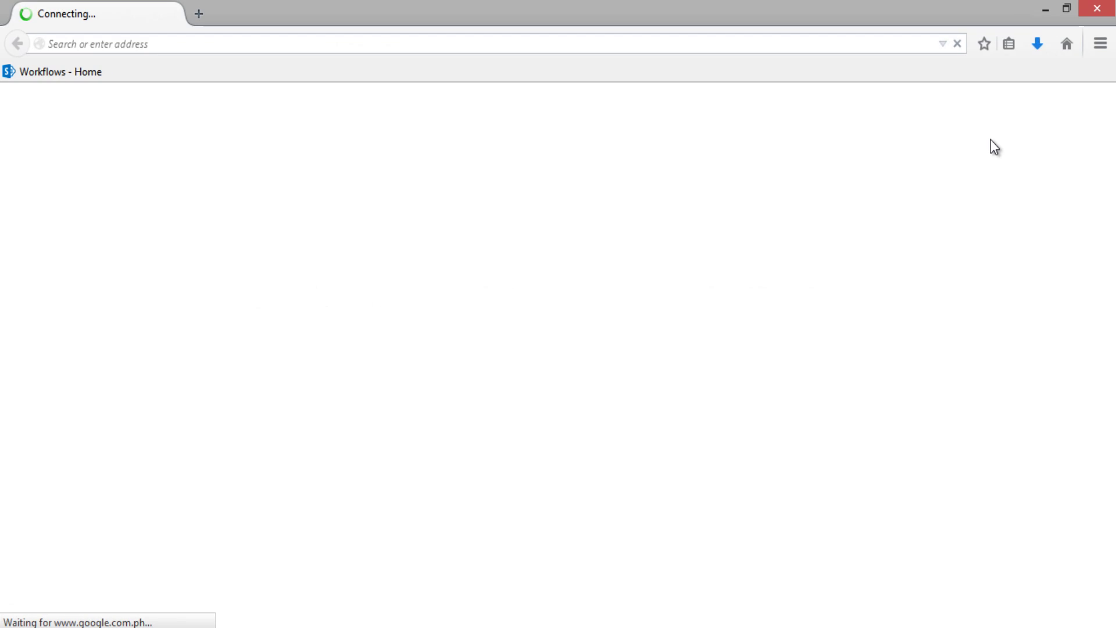
pyautogui.click(53, 66)
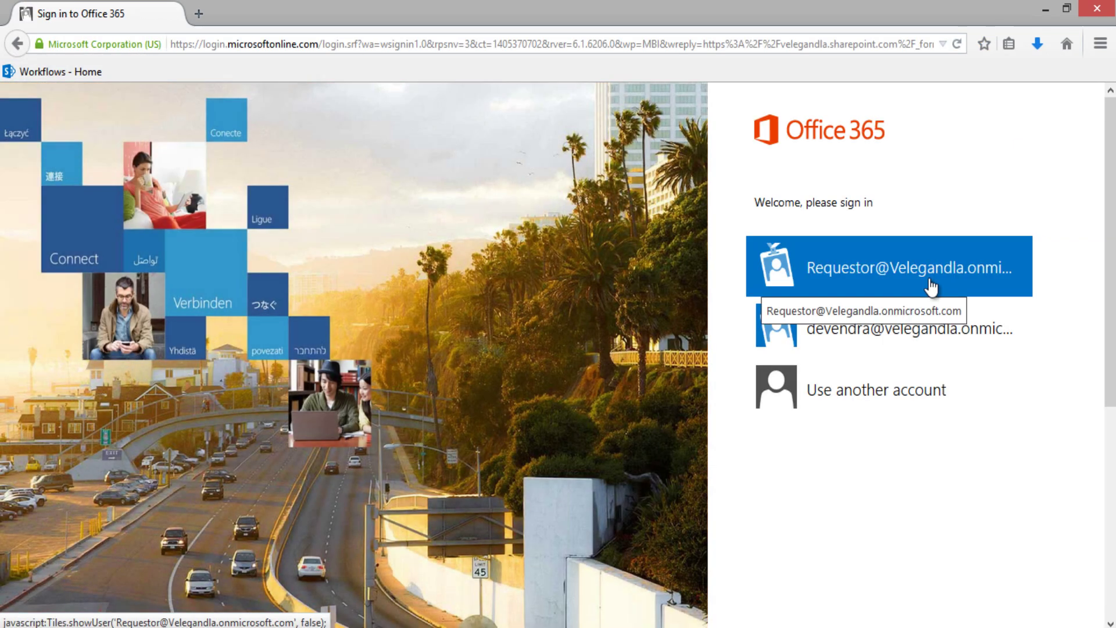
# Sign in with the Approver account using Use another account.
pyautogui.click(871, 392)
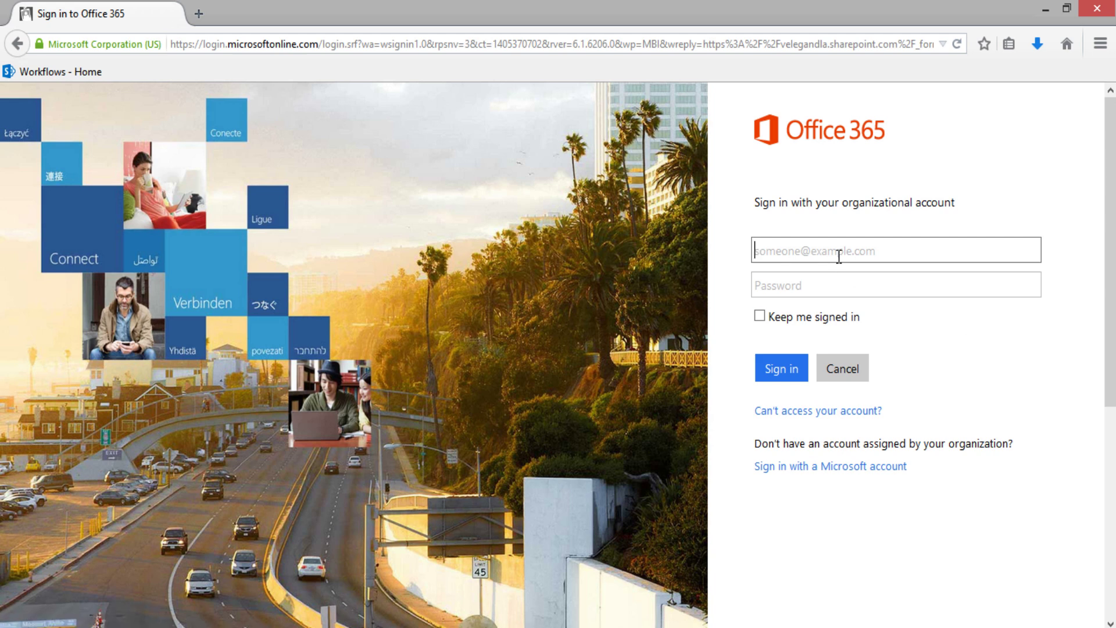
pyautogui.write('approver')
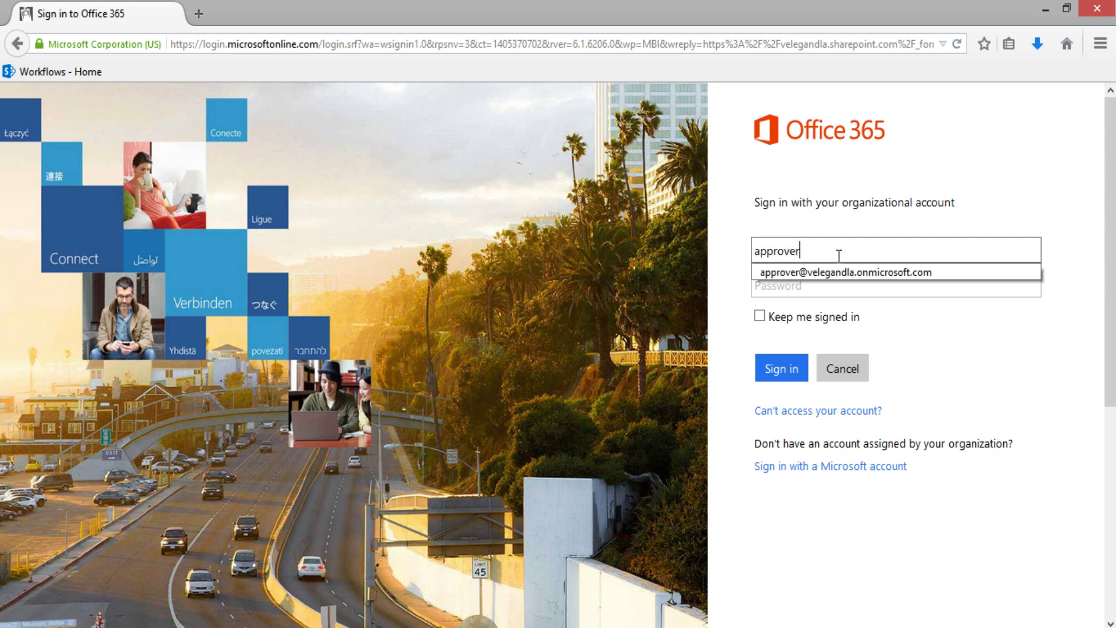
pyautogui.write('@')
pyautogui.click(839, 272)
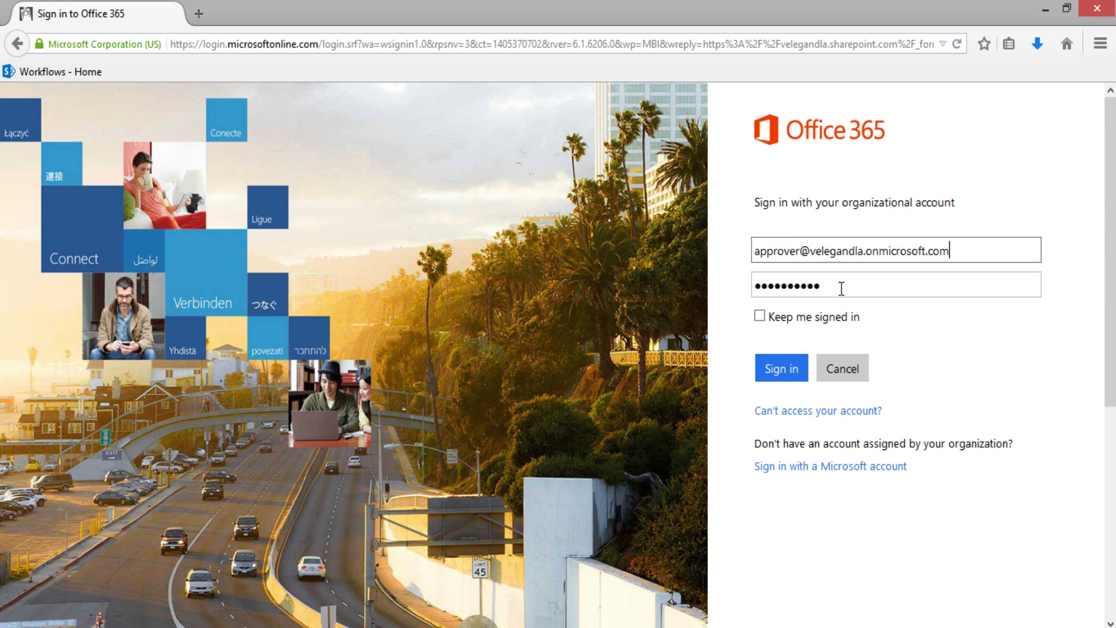
pyautogui.click(782, 369)
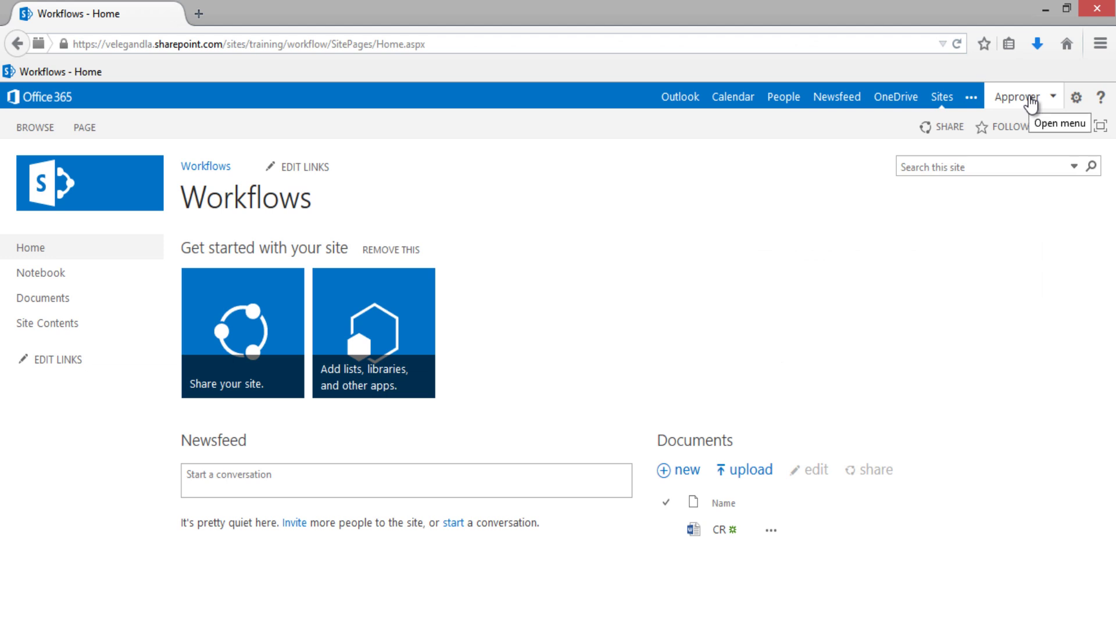
# Open the Tasks list from Site Contents, checking the signed-in Approver account.
pyautogui.click(1030, 100)
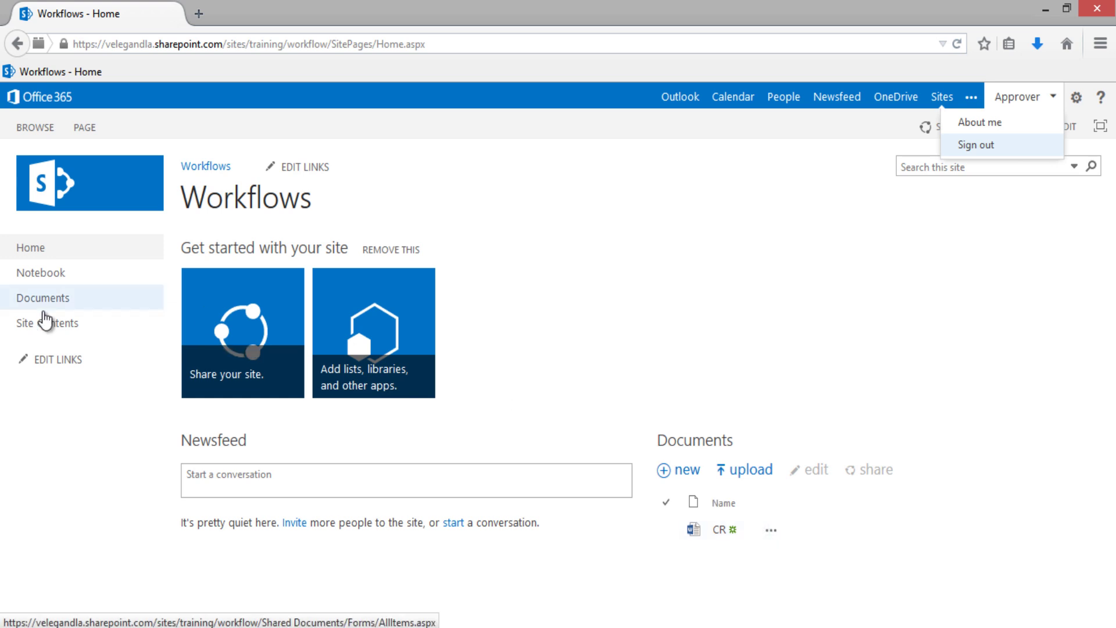
pyautogui.click(44, 321)
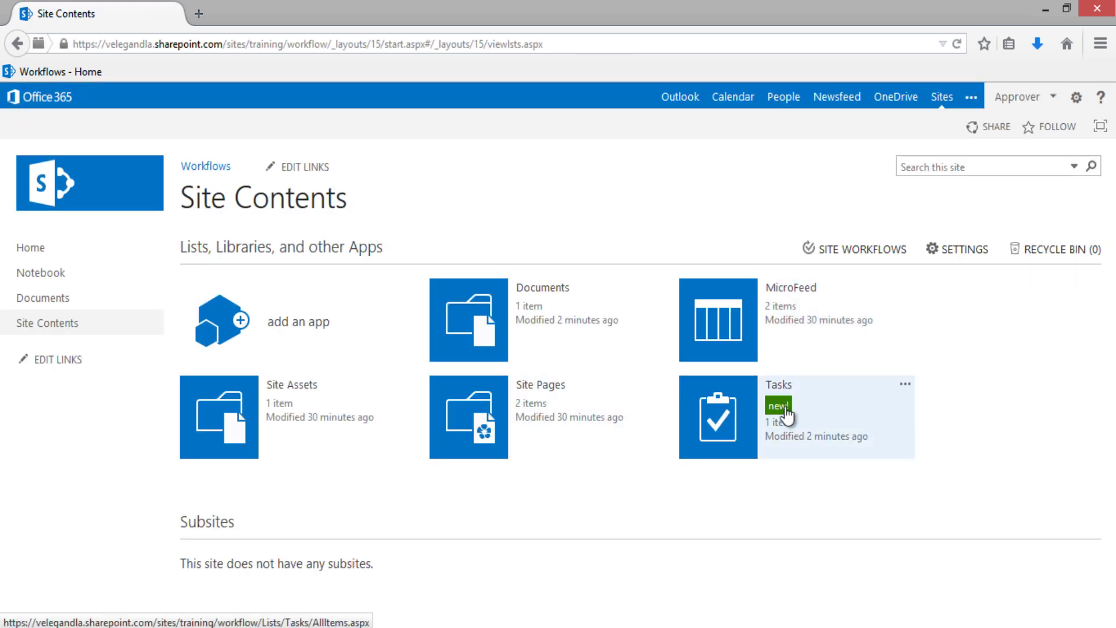
pyautogui.click(746, 418)
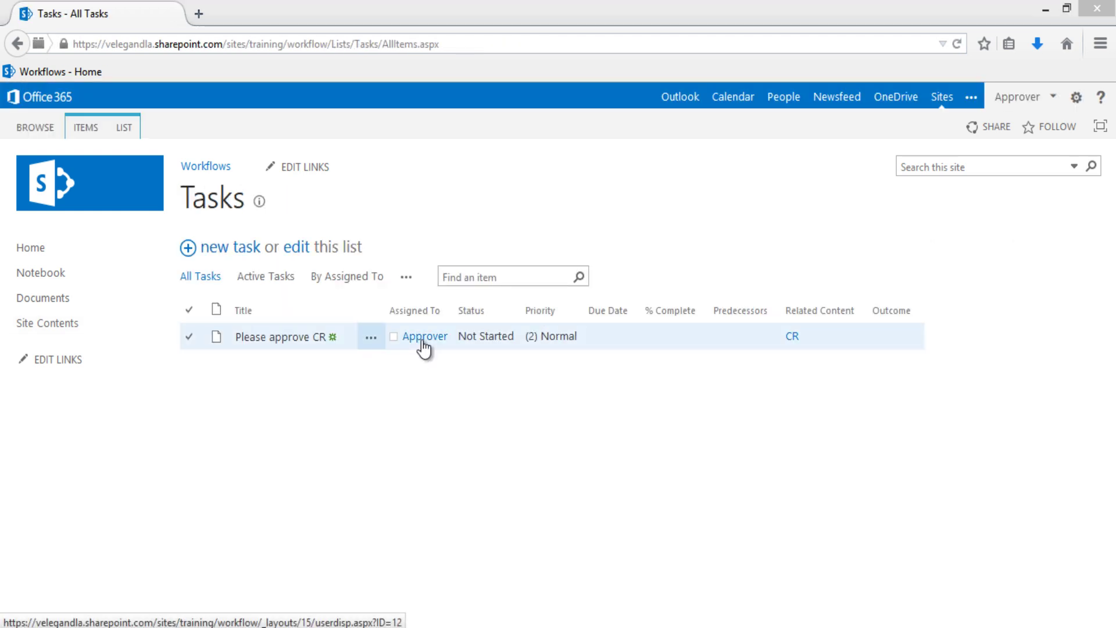
pyautogui.moveTo(425, 348)
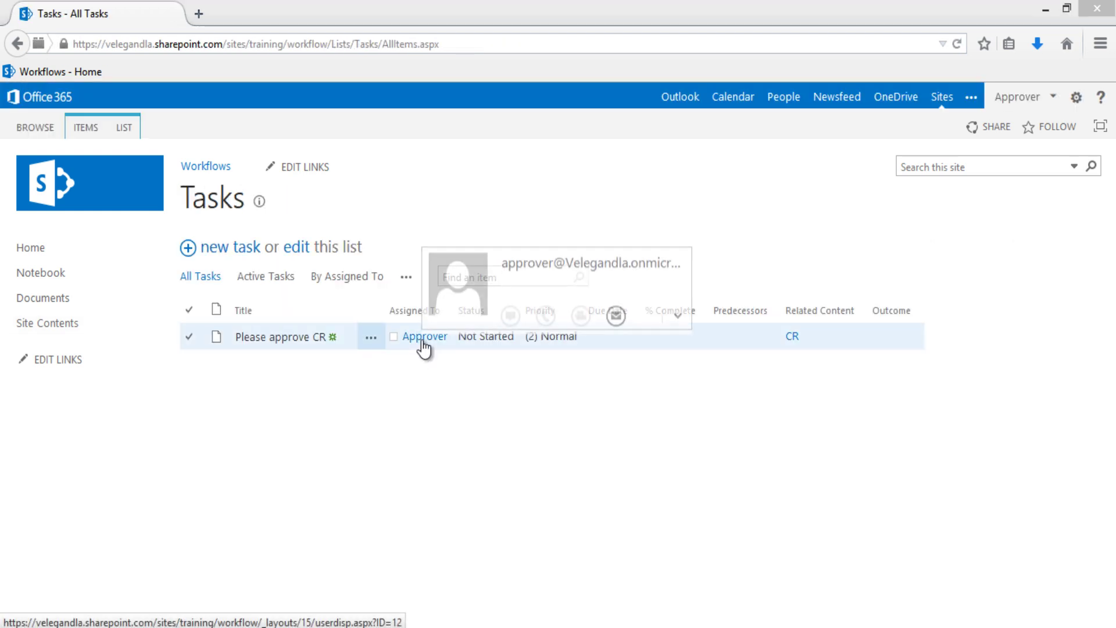
pyautogui.click(1014, 100)
pyautogui.click(721, 372)
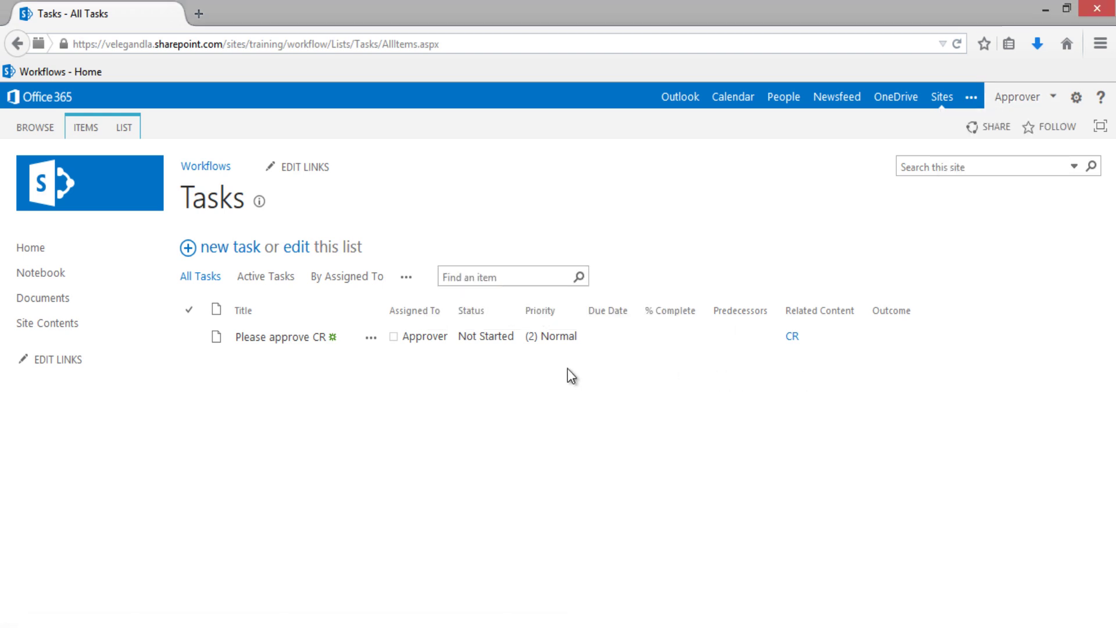
# Approve the 'Please approve CR' task with the comment 'Approved'.
pyautogui.click(292, 340)
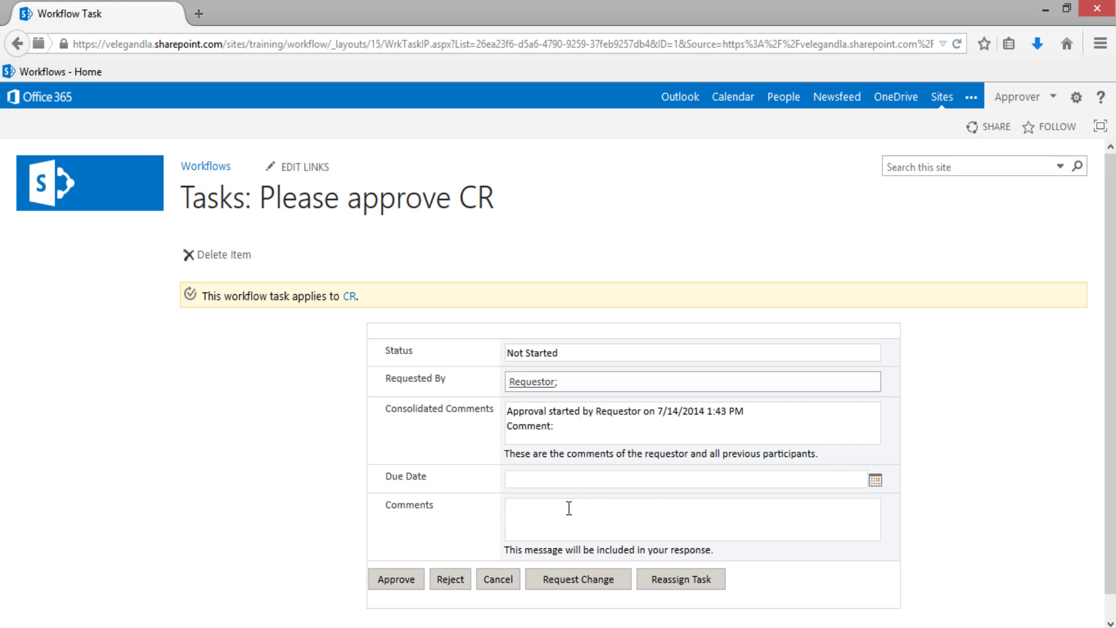
pyautogui.write('oved')
pyautogui.scroll(-1, 353, 579)
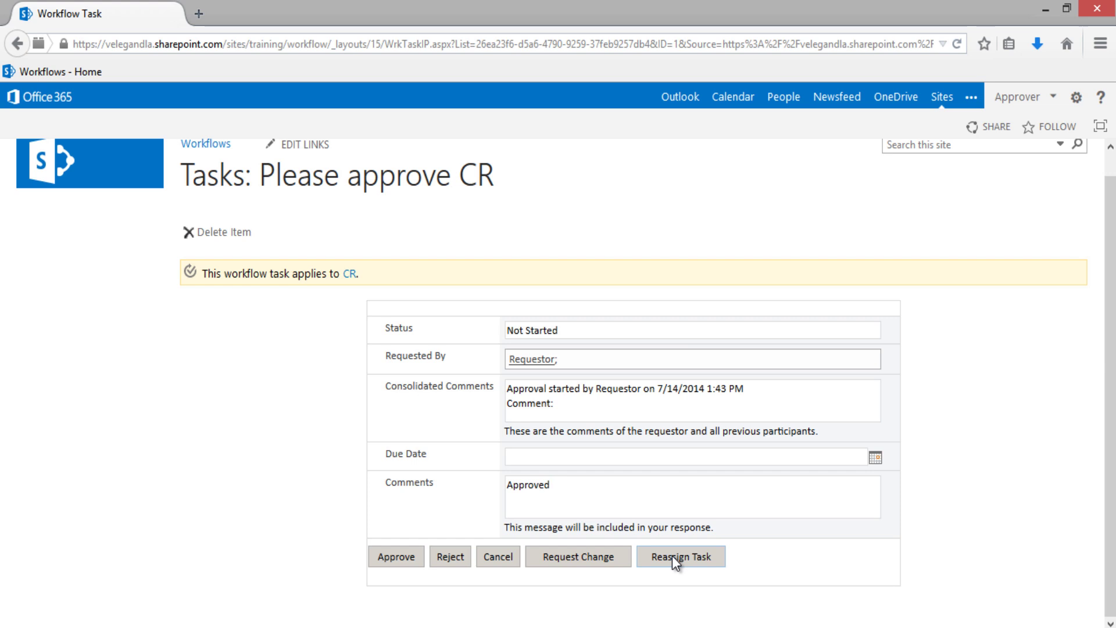
pyautogui.click(392, 556)
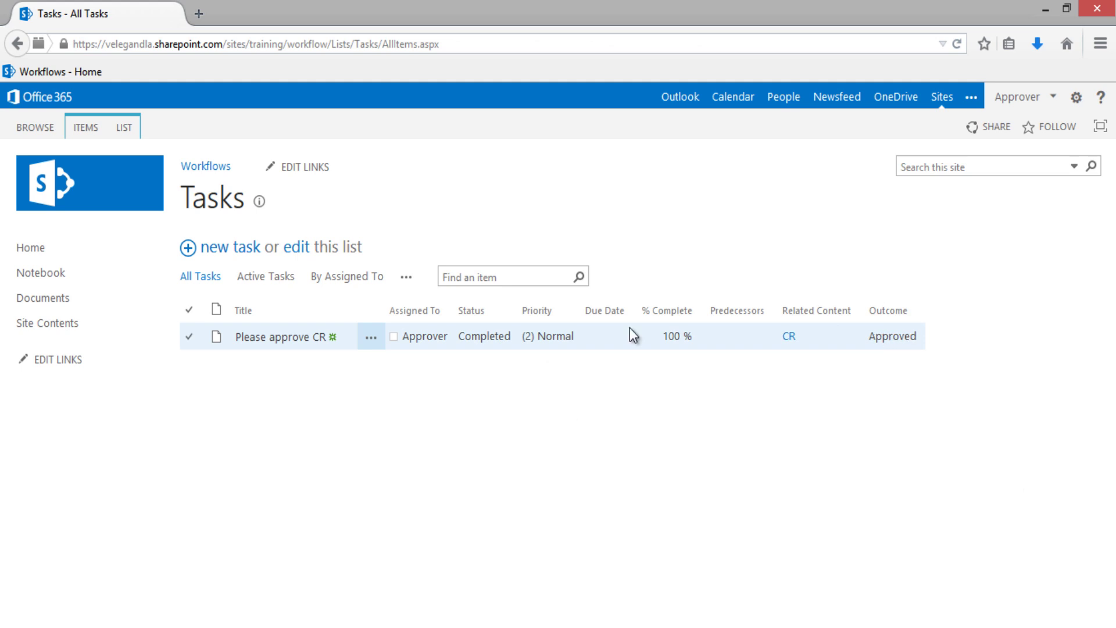
# From the Documents library, review CR's Approved workflow status page, including its completed task and history.
pyautogui.click(51, 299)
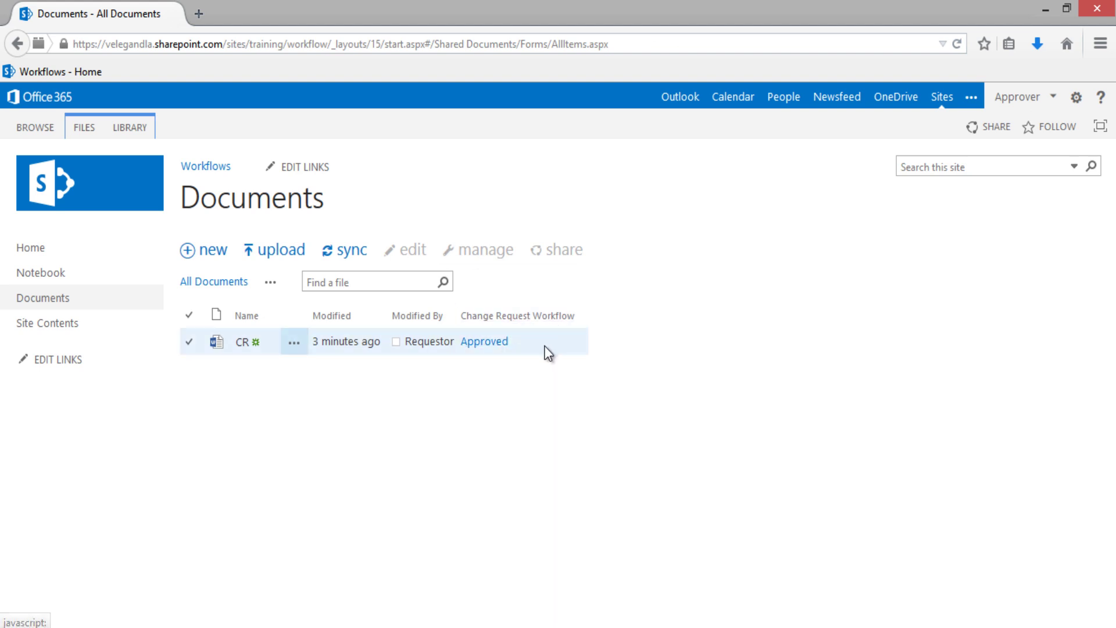
pyautogui.click(494, 347)
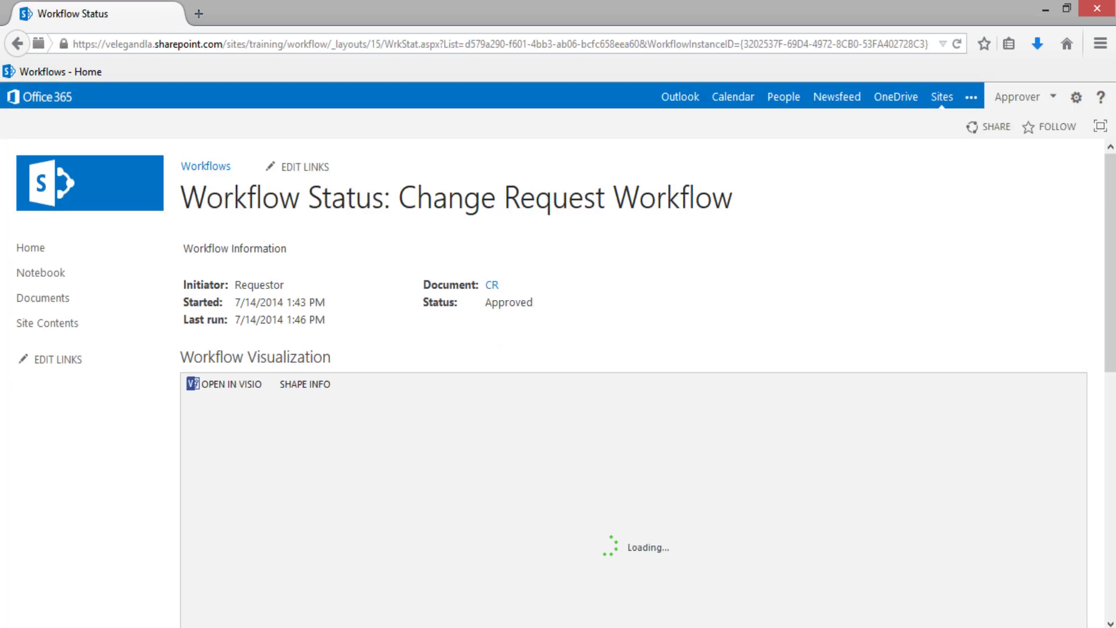
pyautogui.scroll(-5, 1085, 349)
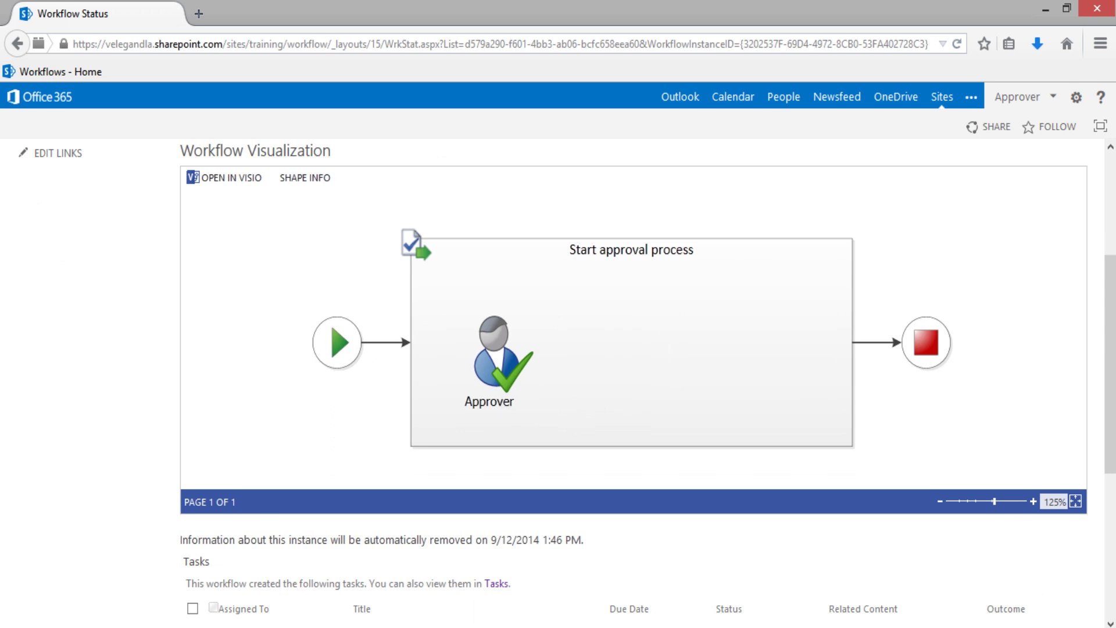
pyautogui.moveTo(1111, 343); pyautogui.dragTo(1112, 507)
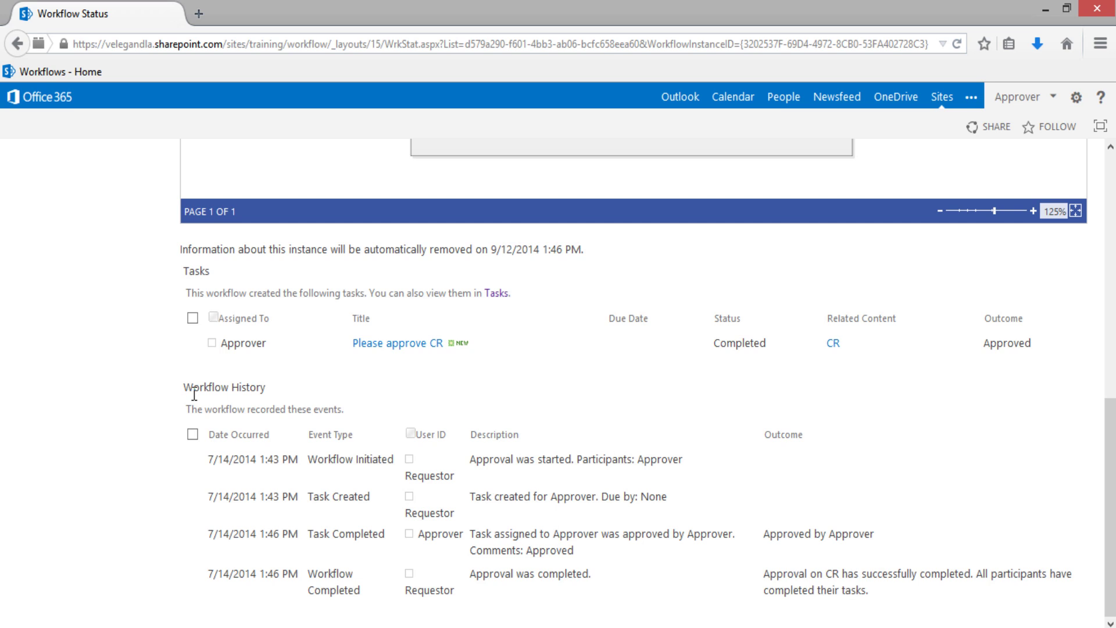
pyautogui.scroll(3, 194, 394)
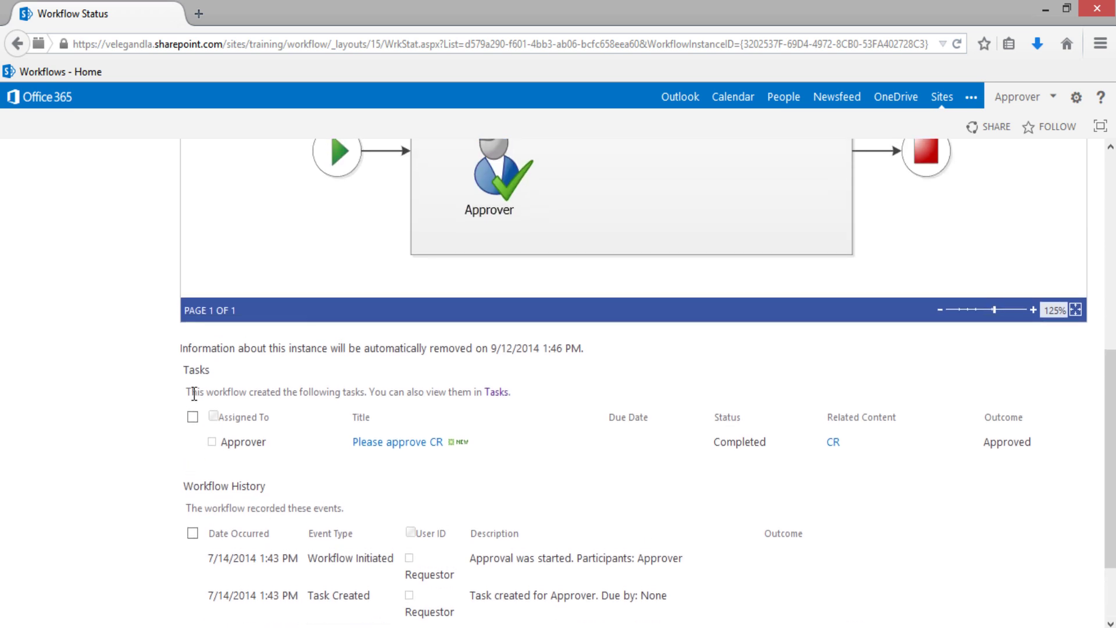